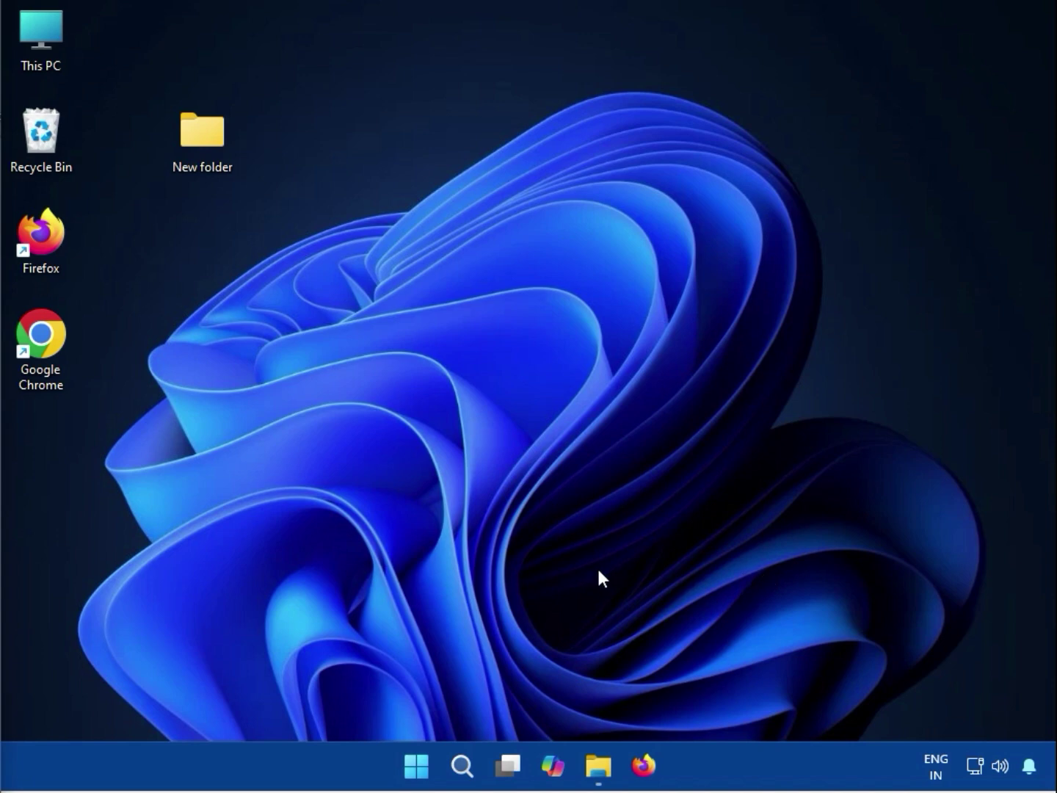
# Launch Firefox, search for 'hp', and open the official HP.com site.
pyautogui.click(645, 766)
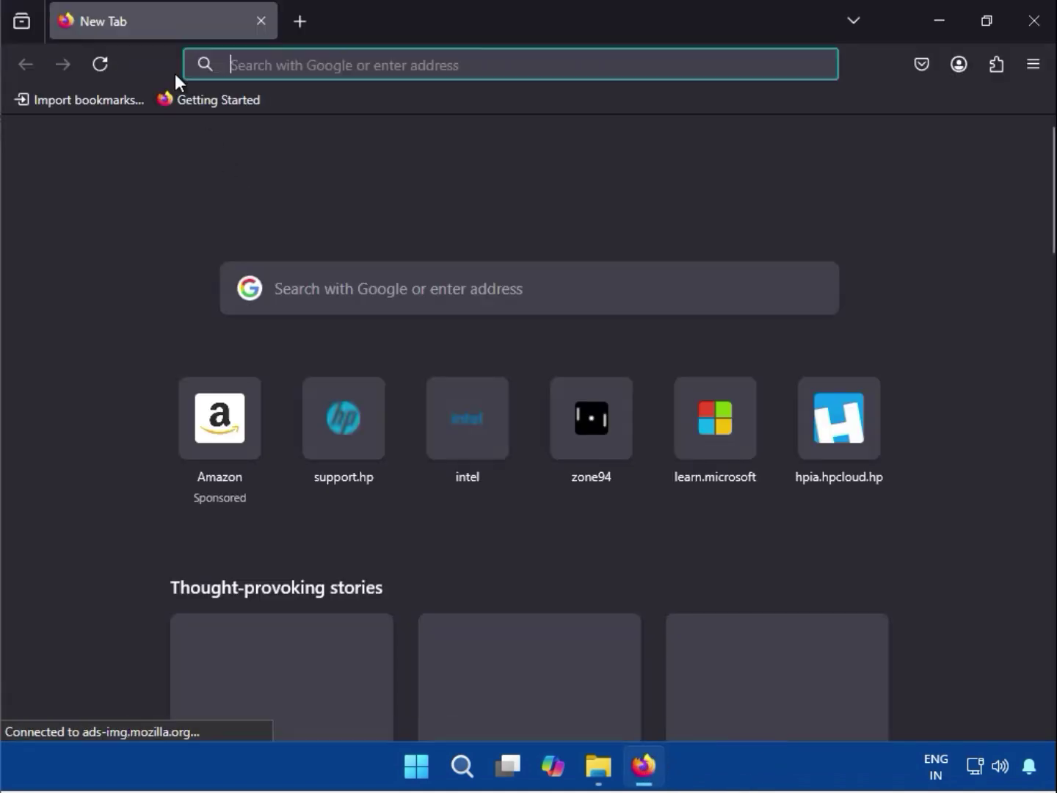
pyautogui.click(333, 288)
pyautogui.write('h')
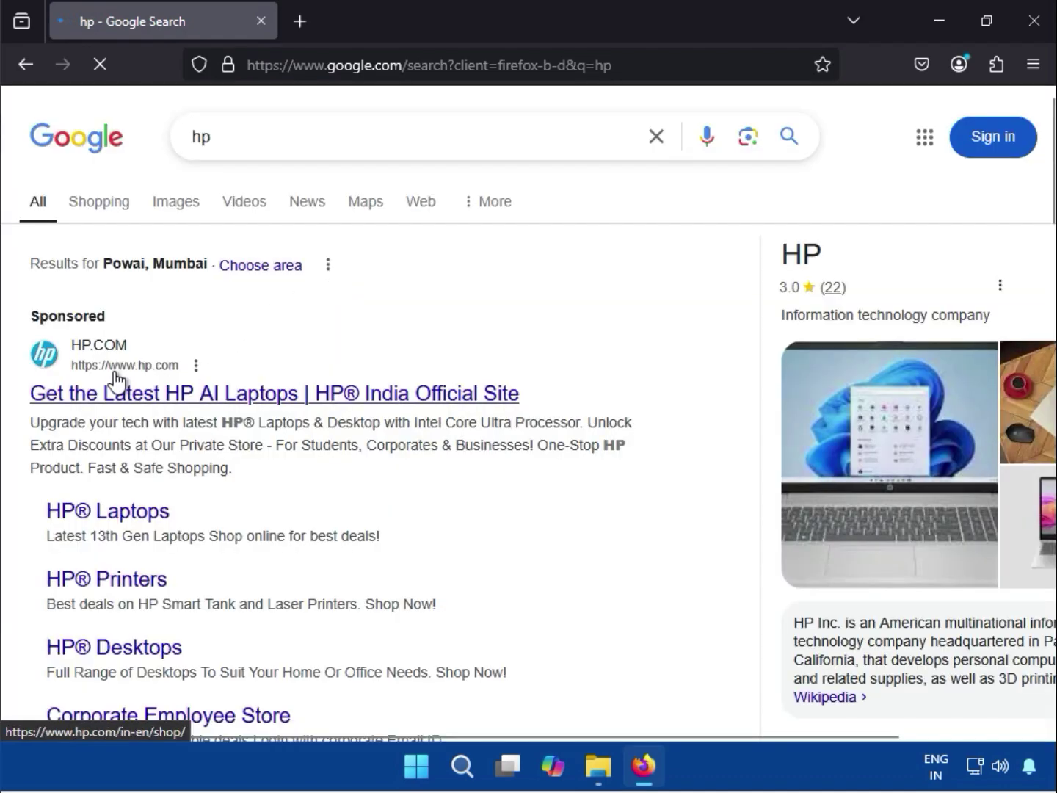
pyautogui.click(195, 397)
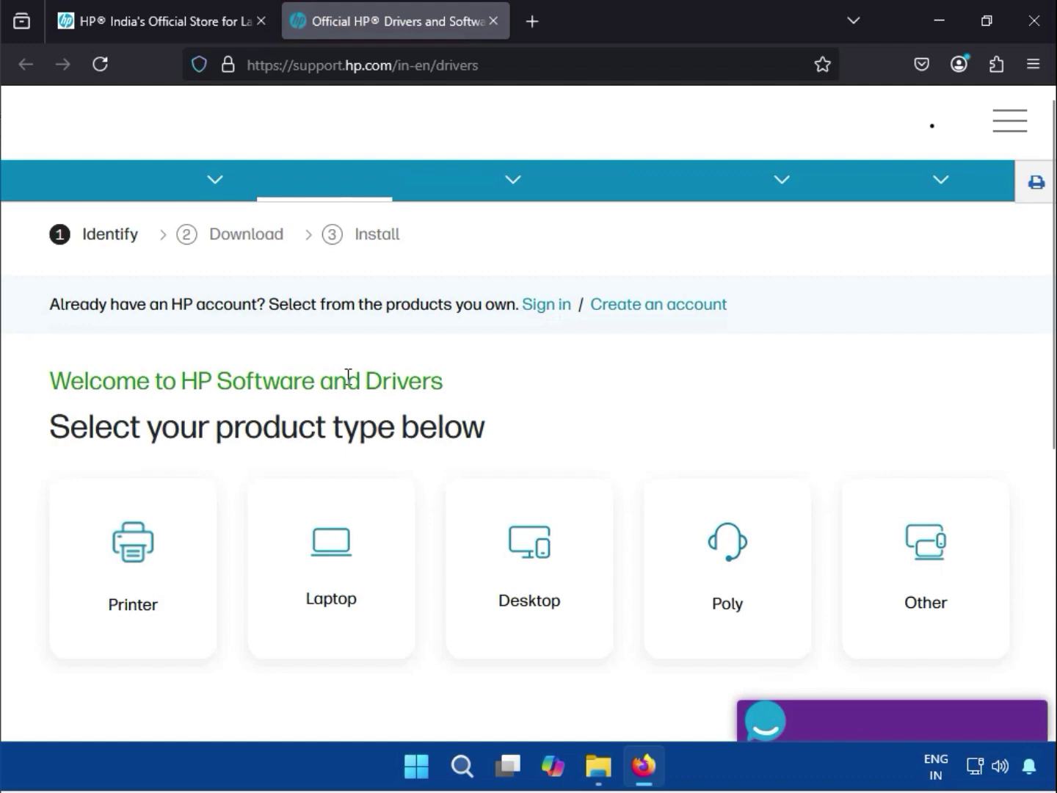
# Choose Printer as the product type and start entering the Smart Tank 581 model name.
pyautogui.scroll(-3, 348, 376)
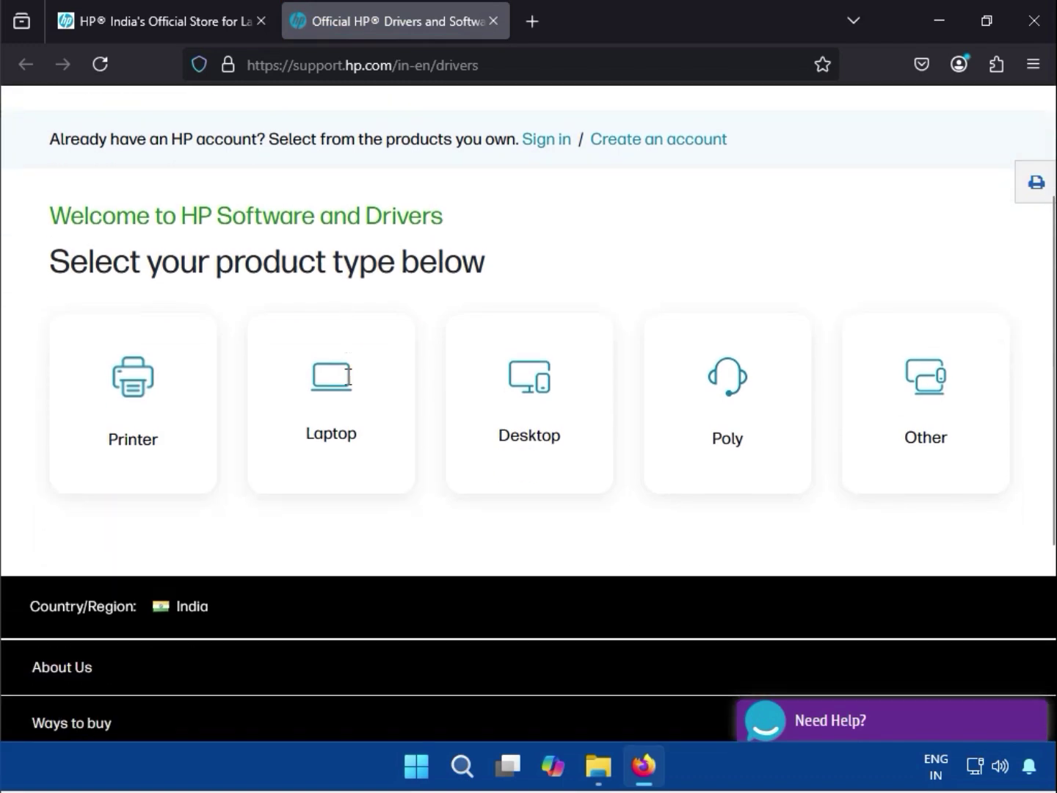
pyautogui.click(127, 425)
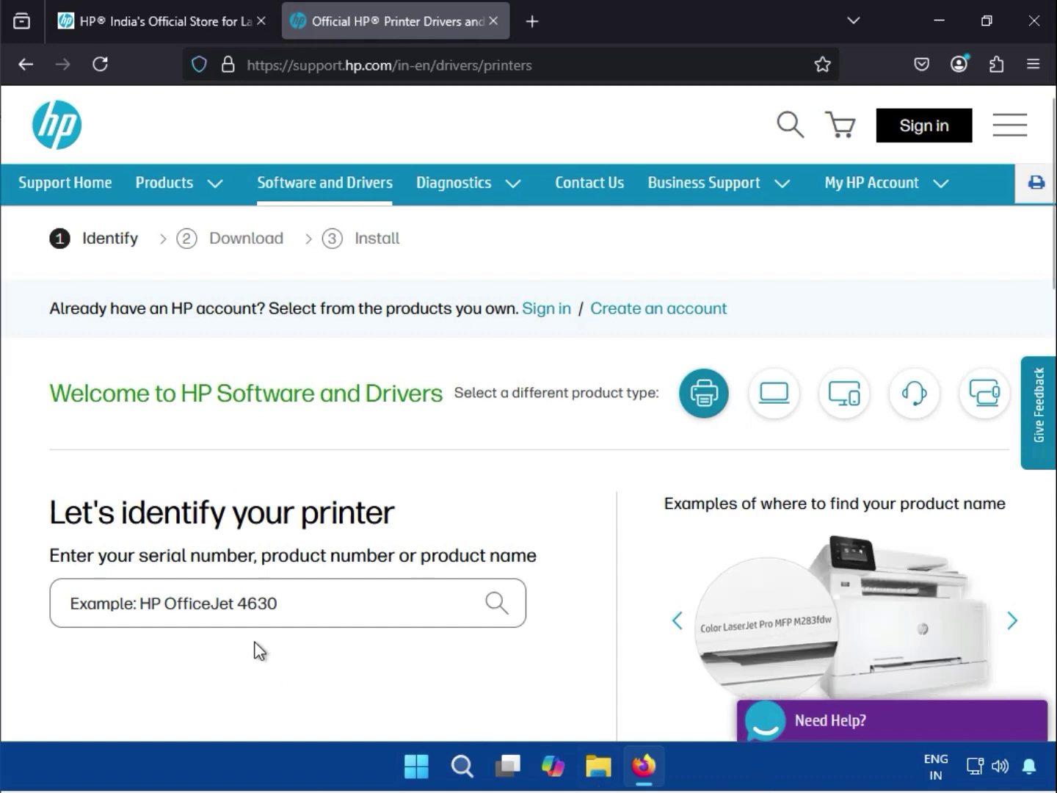
pyautogui.click(216, 615)
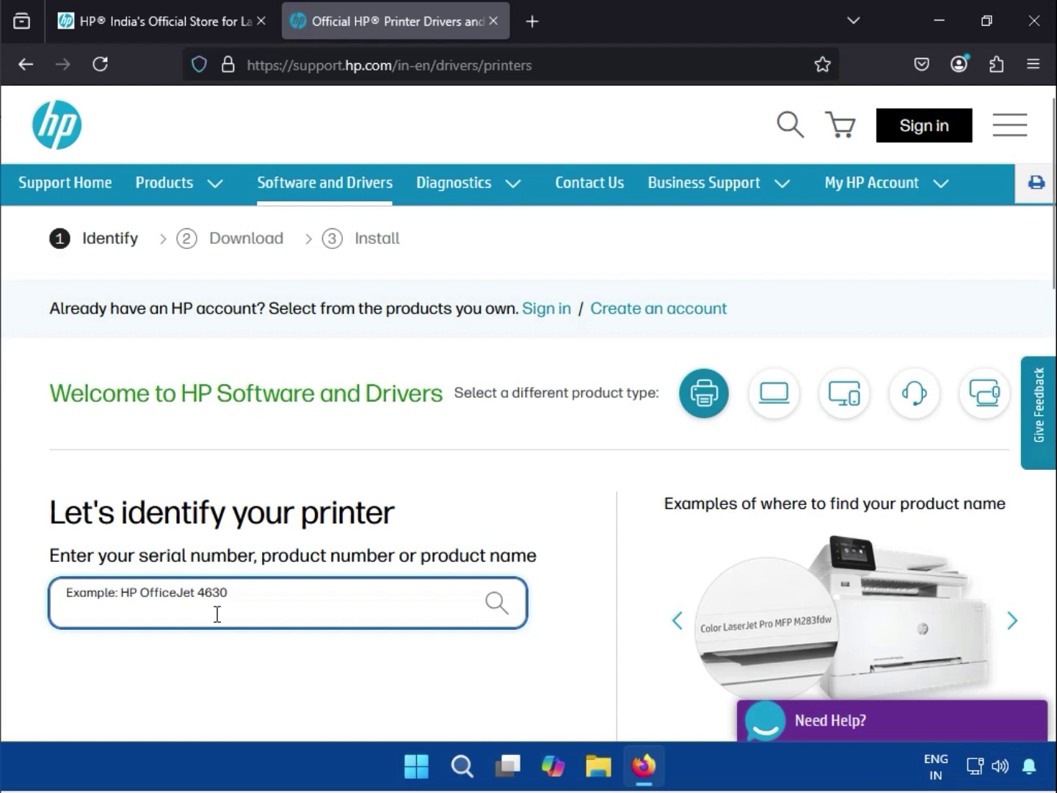
pyautogui.write('hp ')
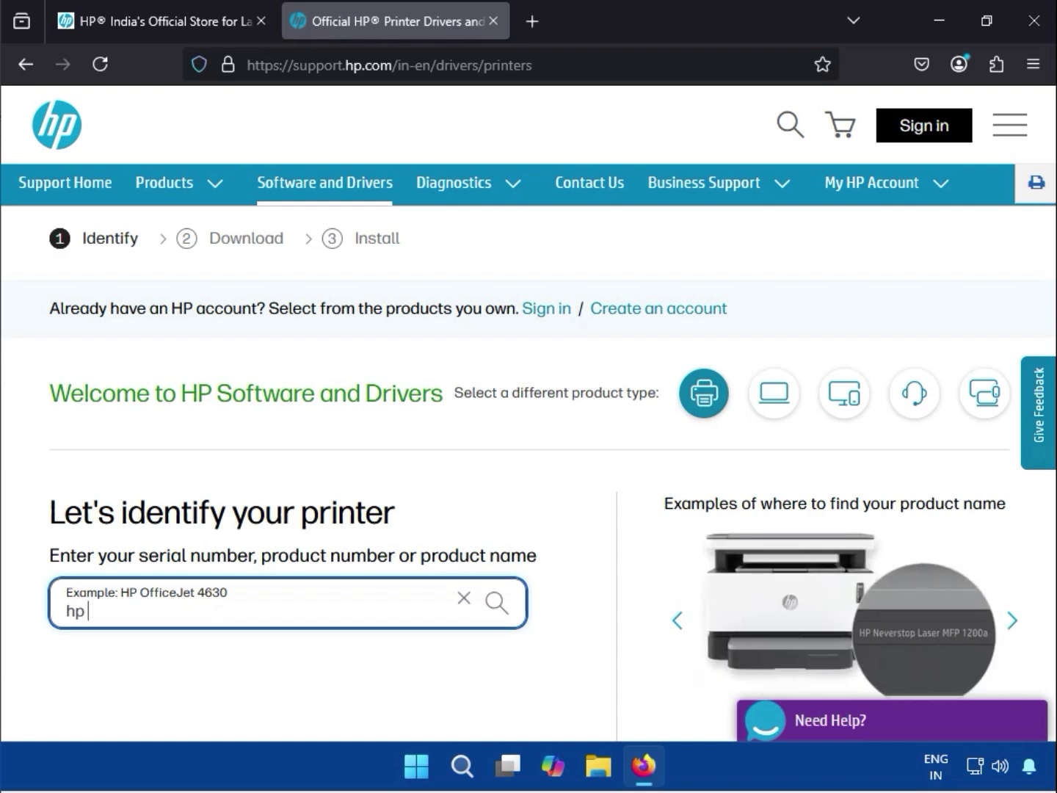
pyautogui.write('smart')
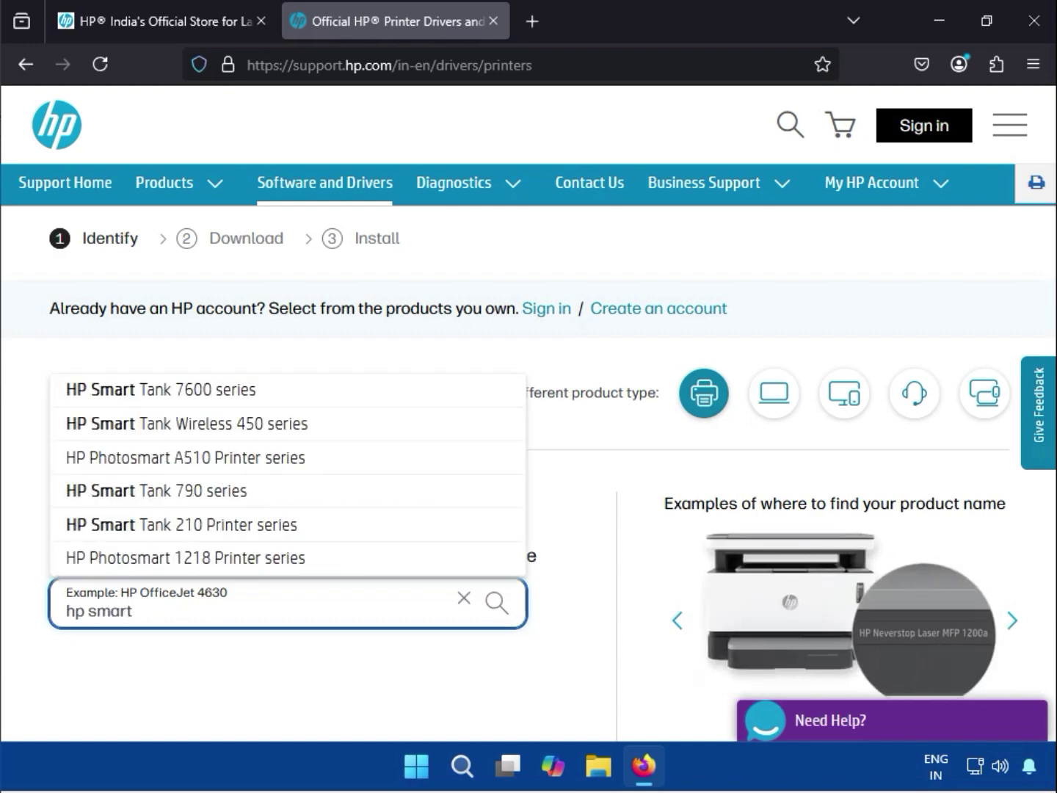
pyautogui.write(' tank 581')
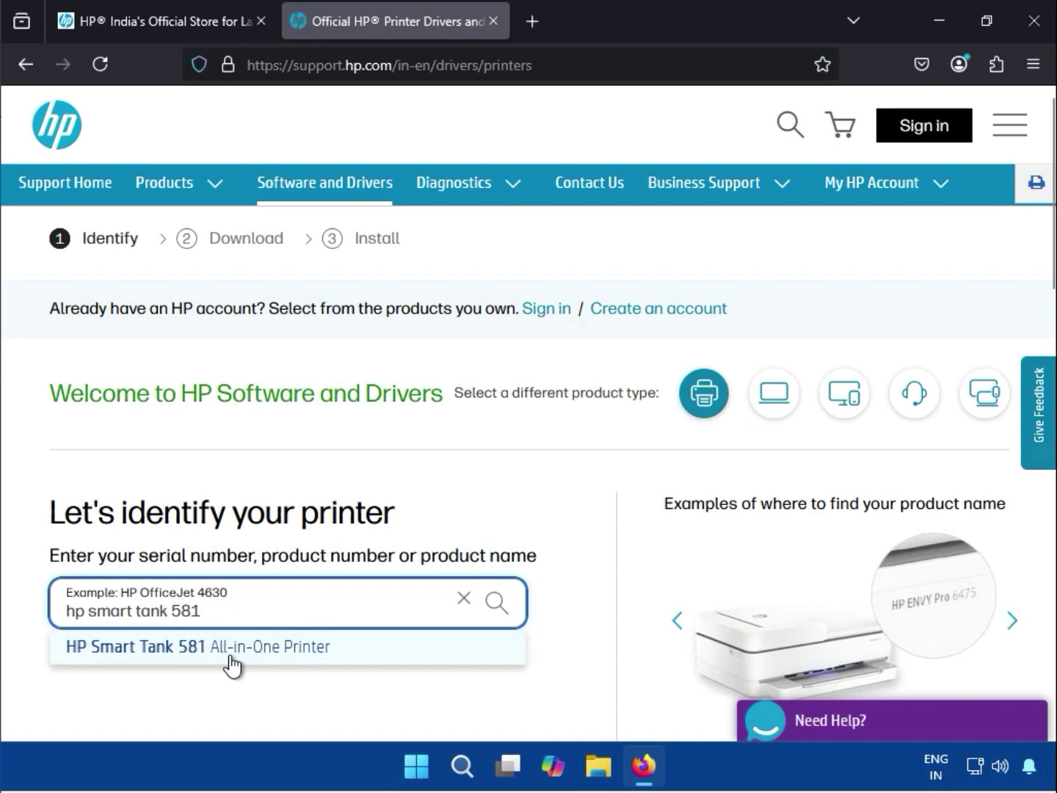
# Select HP Smart Tank 581 All-in-One Printer and highlight the detected Windows 10 (64-bit) OS.
pyautogui.click(231, 655)
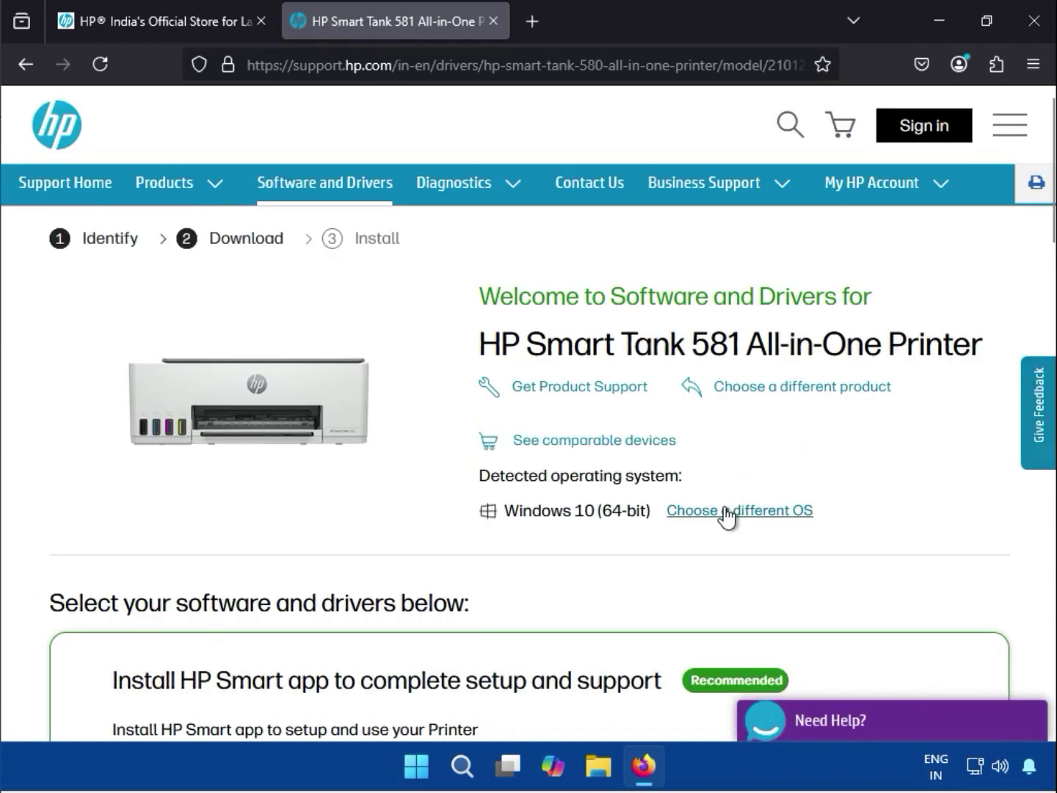
pyautogui.moveTo(513, 518); pyautogui.dragTo(636, 514)
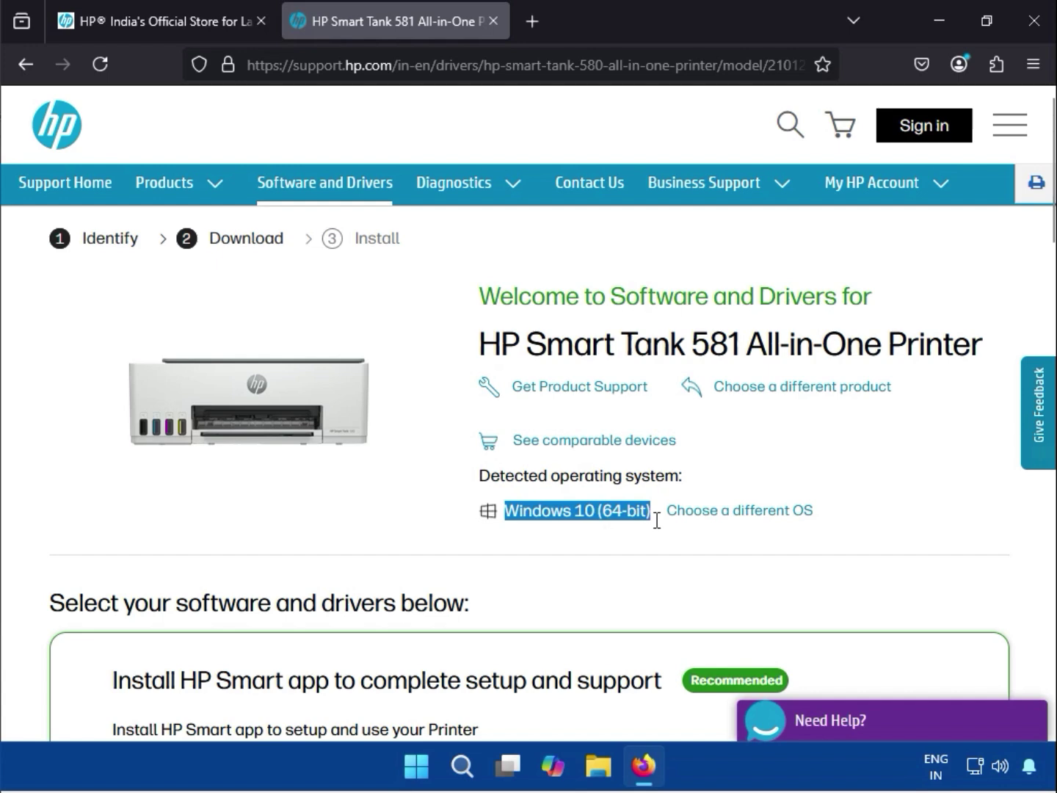
# Change the preferred operating system to Windows, version Windows 11, and apply it.
pyautogui.click(714, 514)
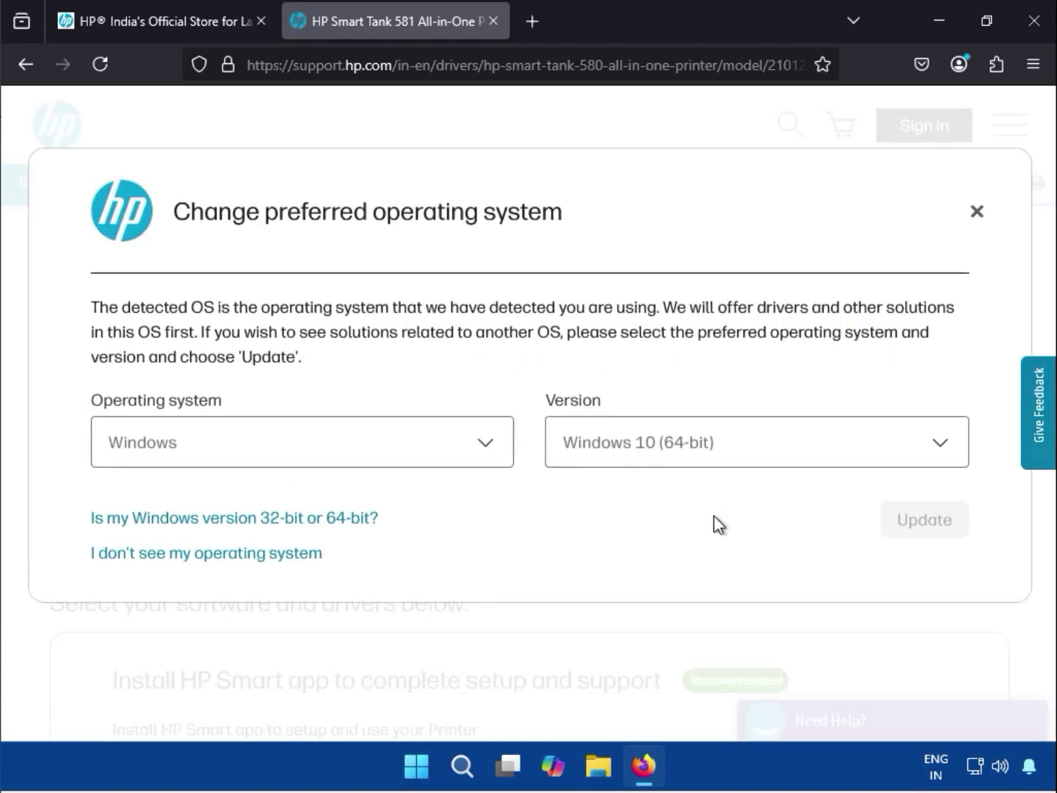
pyautogui.click(490, 455)
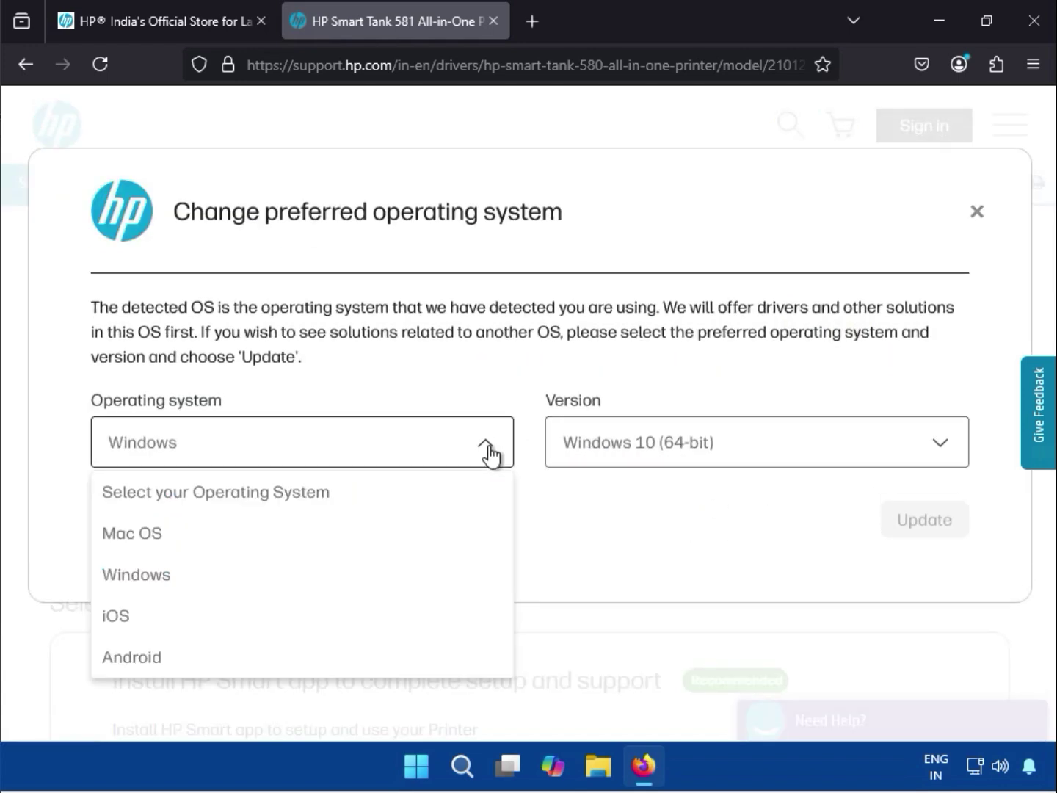
pyautogui.click(229, 575)
pyautogui.click(680, 468)
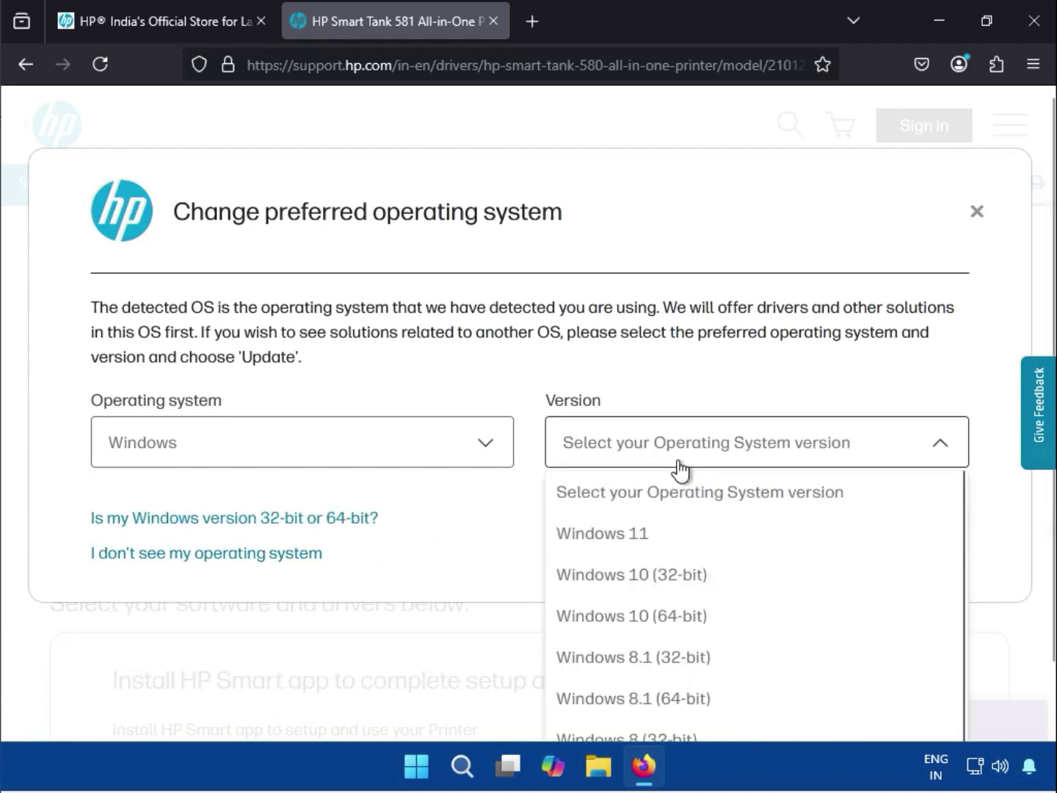
pyautogui.scroll(-1, 679, 565)
pyautogui.scroll(-2, 682, 630)
pyautogui.scroll(-1, 679, 664)
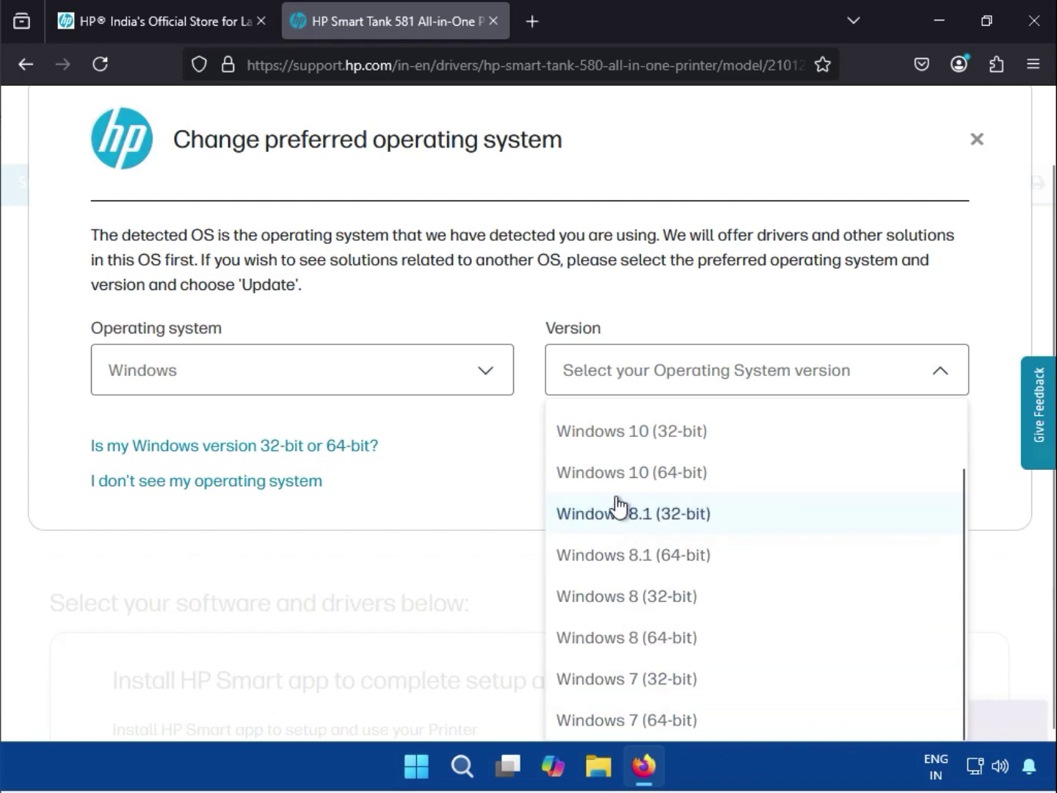
pyautogui.scroll(2, 608, 539)
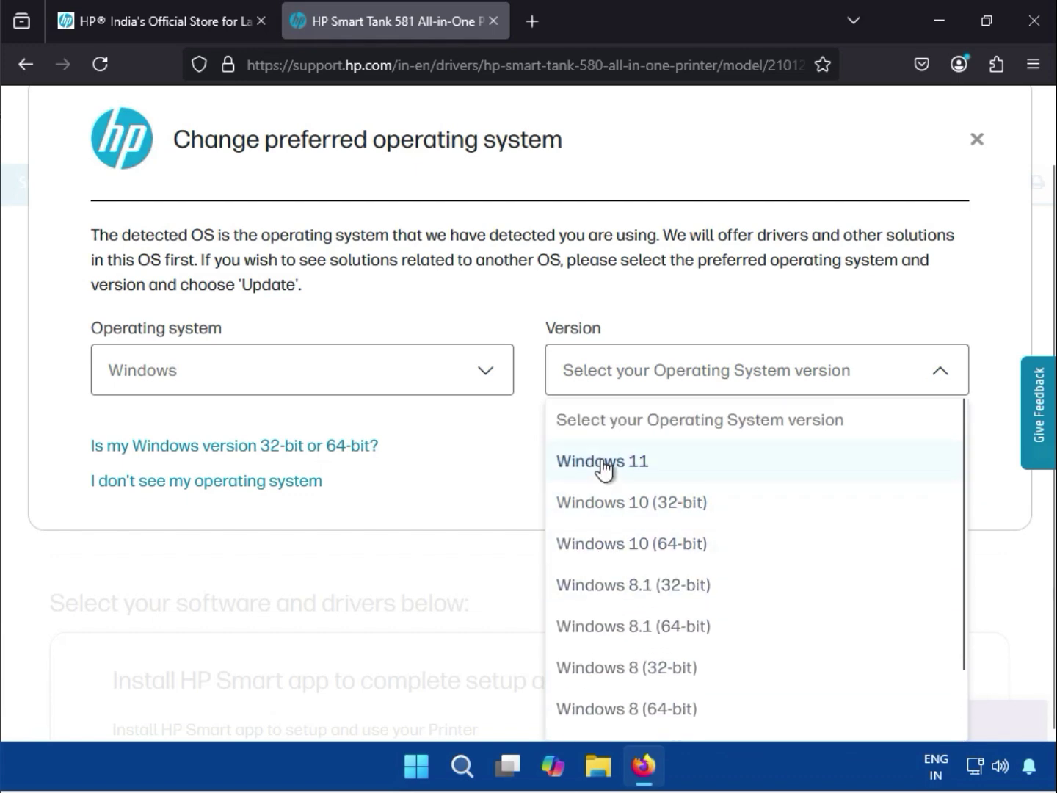
pyautogui.click(604, 462)
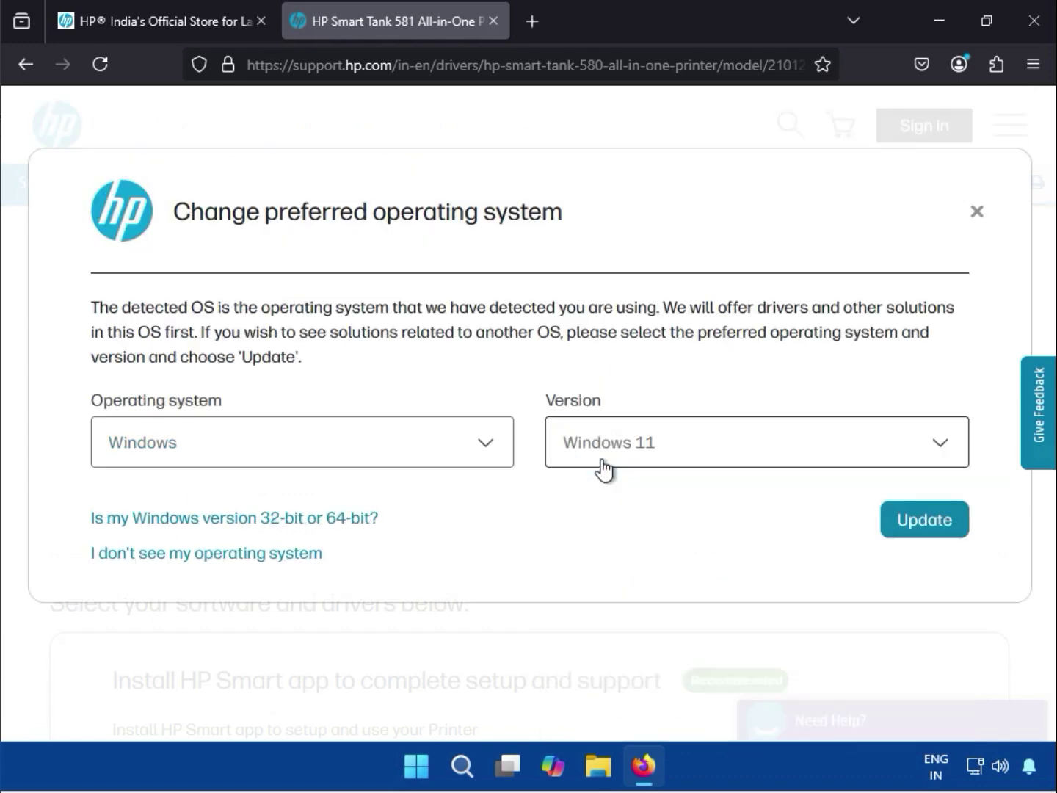
pyautogui.click(917, 518)
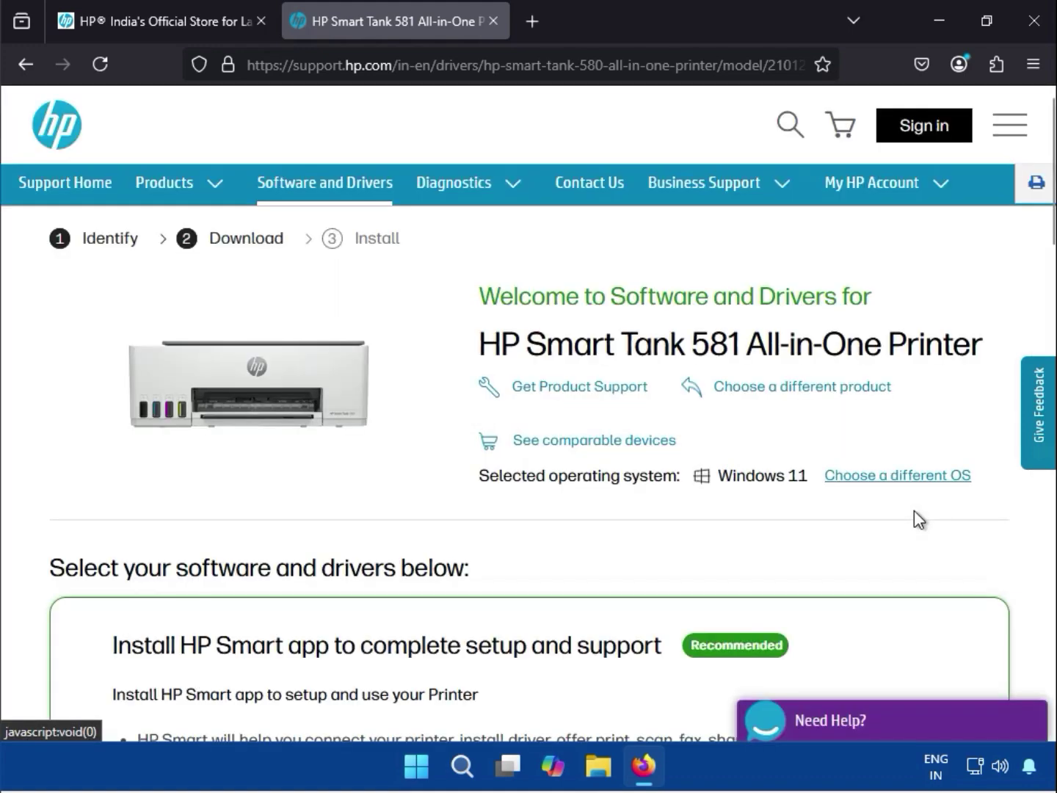
# Scroll the driver list, collapsing the Installation Software and Printer Firmware sections.
pyautogui.scroll(-3, 319, 562)
pyautogui.scroll(-4, 309, 561)
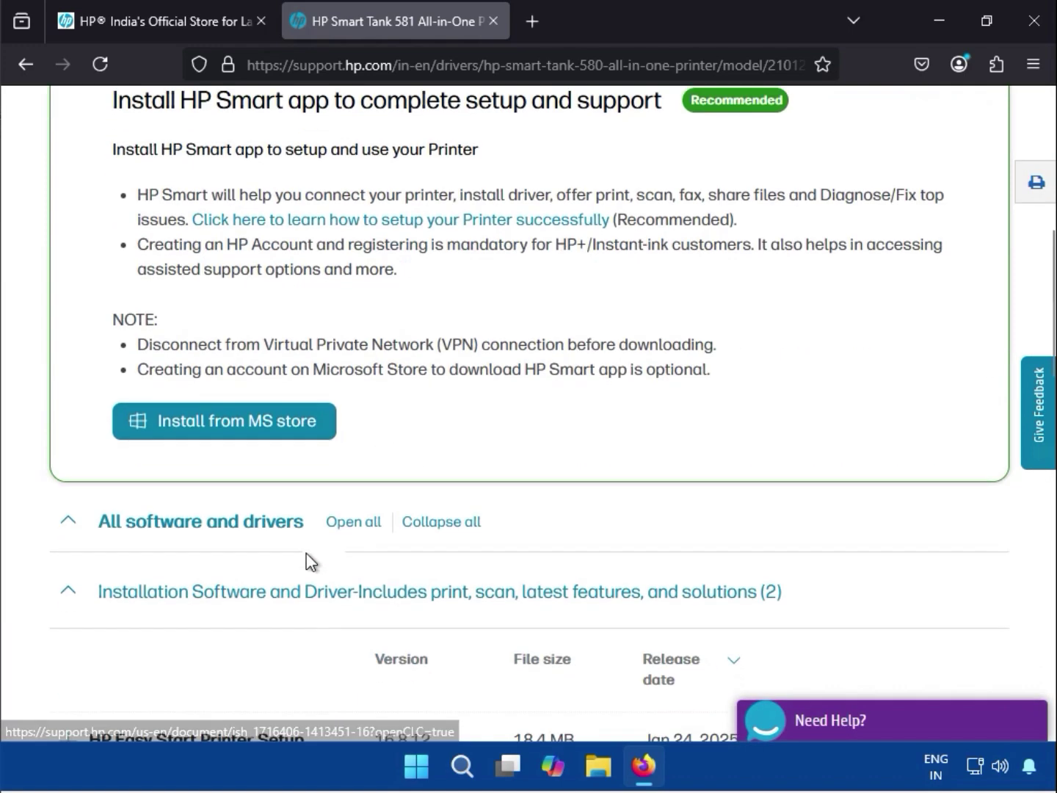
pyautogui.scroll(-2, 309, 561)
pyautogui.click(67, 399)
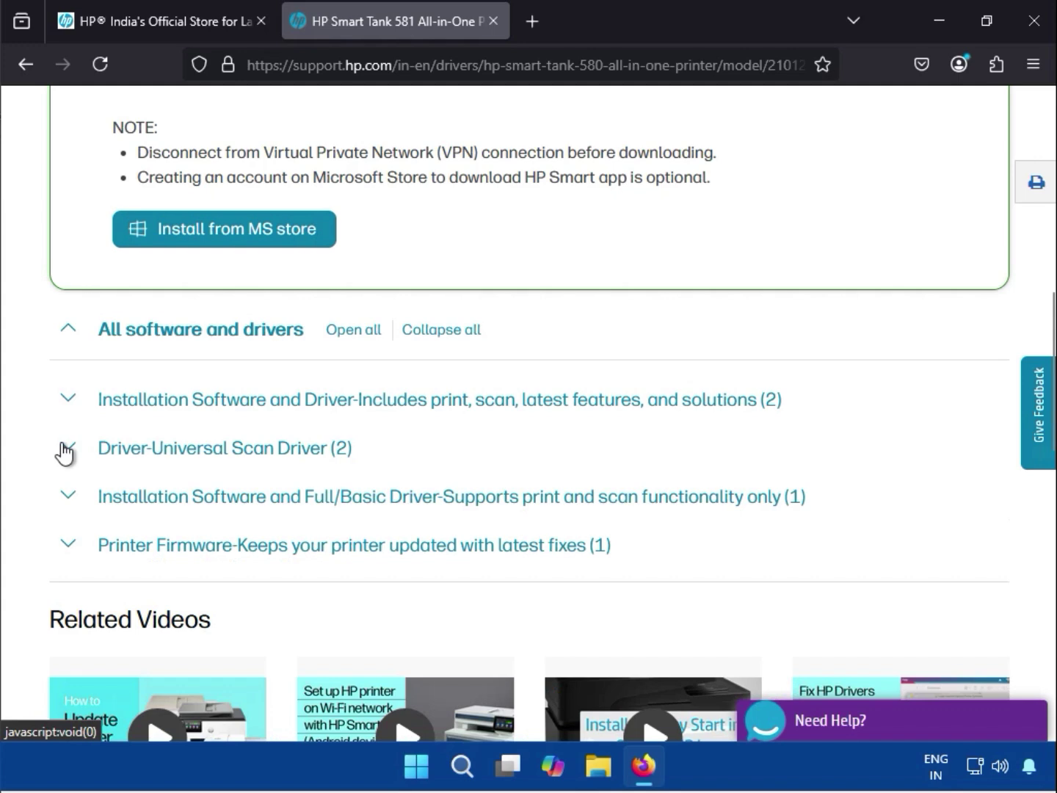
pyautogui.scroll(-2, 70, 505)
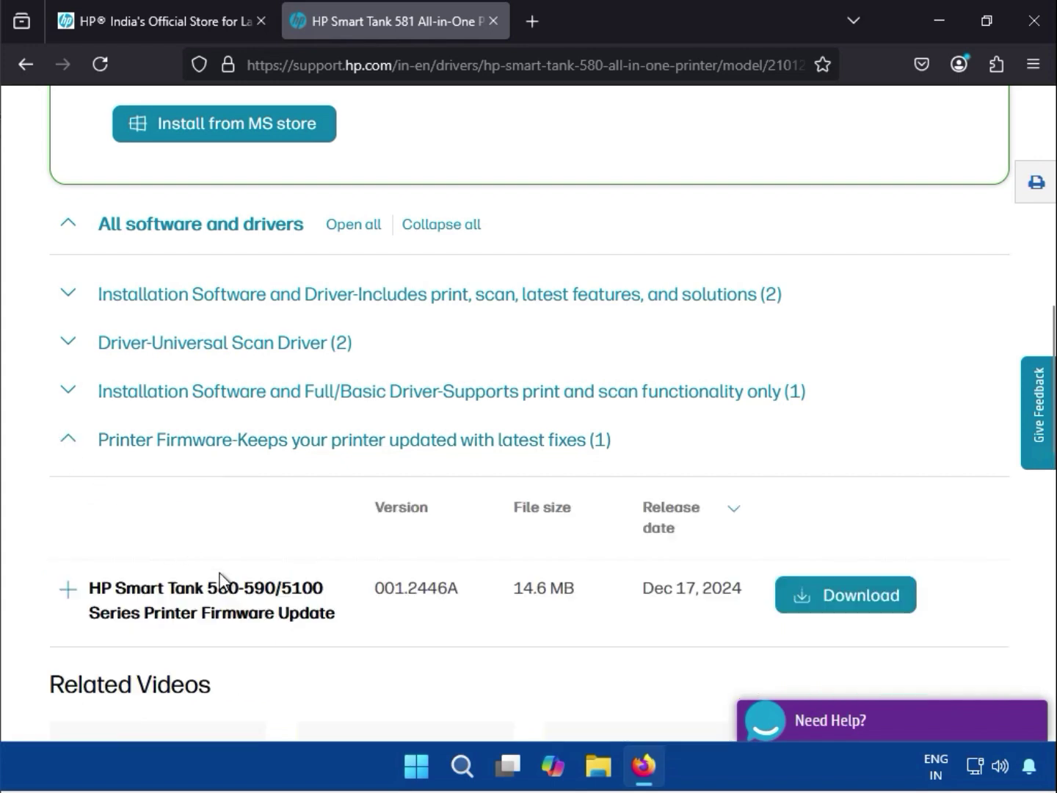
pyautogui.moveTo(192, 610); pyautogui.dragTo(342, 624)
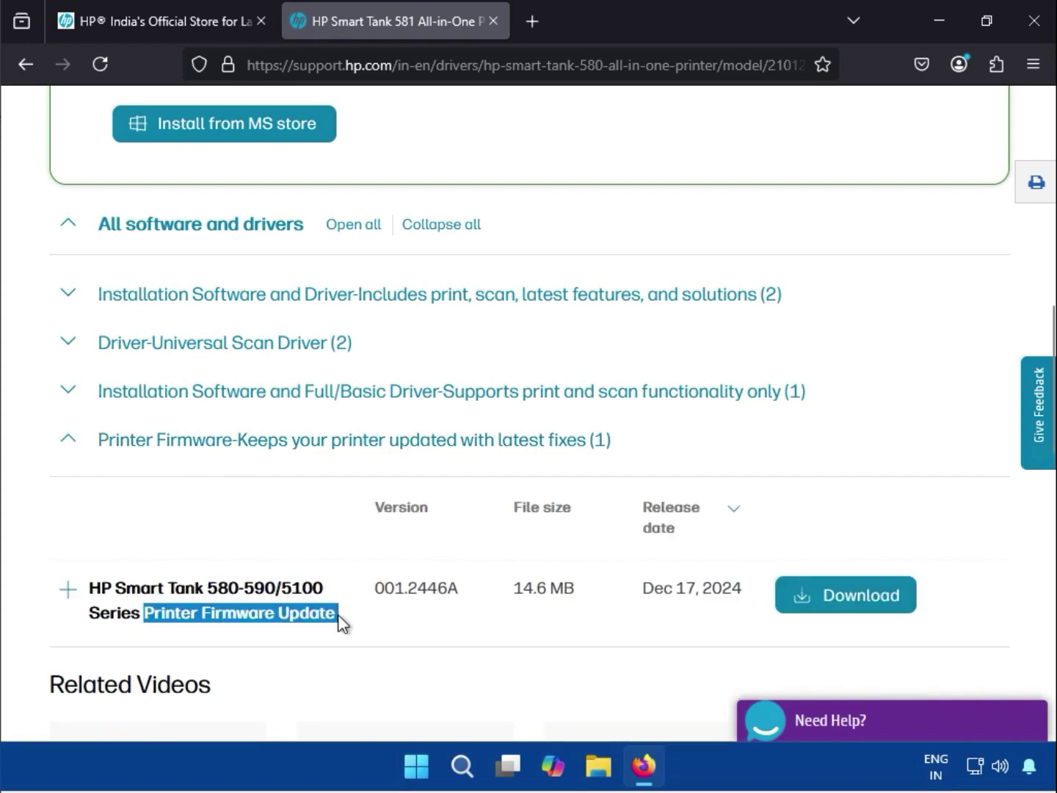
pyautogui.click(70, 440)
# Review the Full/Basic Driver section (339.4 MB, no internet needed), then collapse it.
pyautogui.click(65, 394)
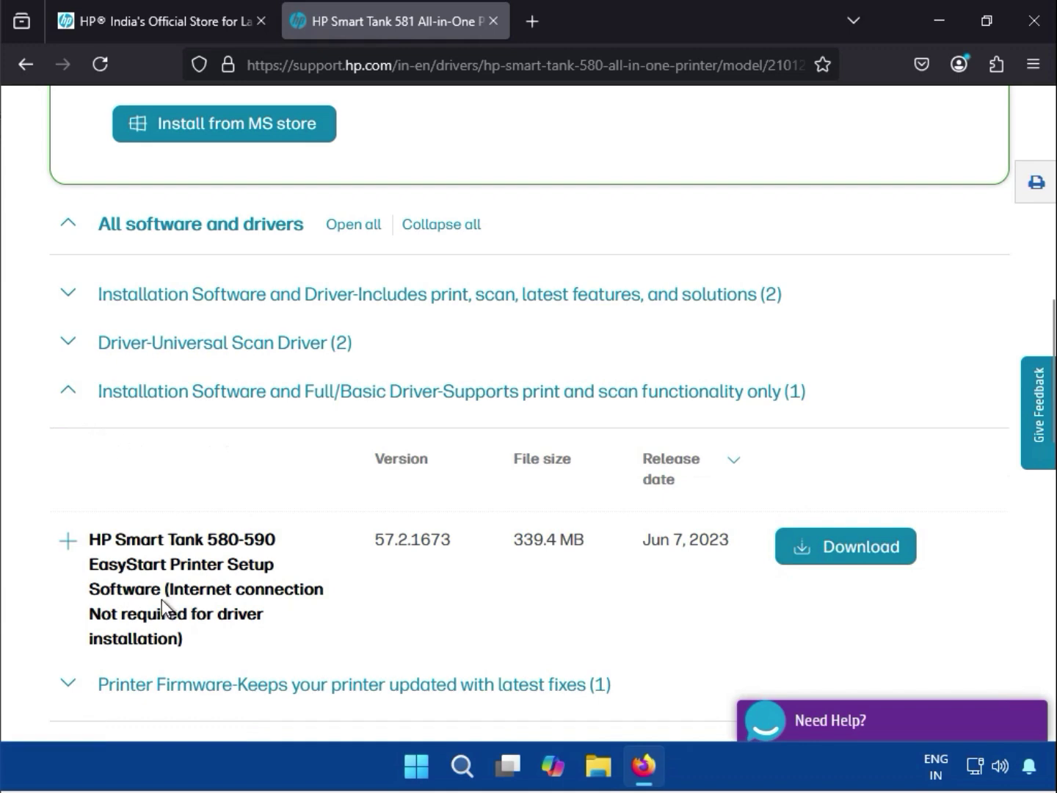
pyautogui.moveTo(173, 597); pyautogui.dragTo(175, 631)
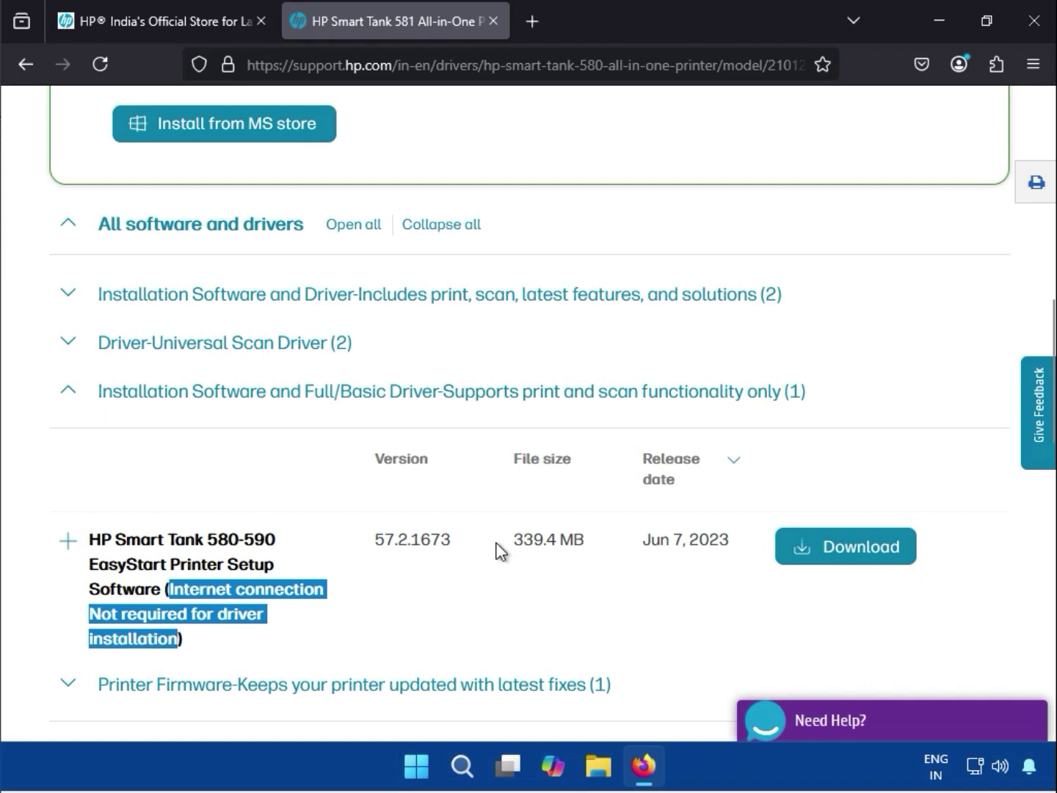
pyautogui.moveTo(512, 542); pyautogui.dragTo(585, 540)
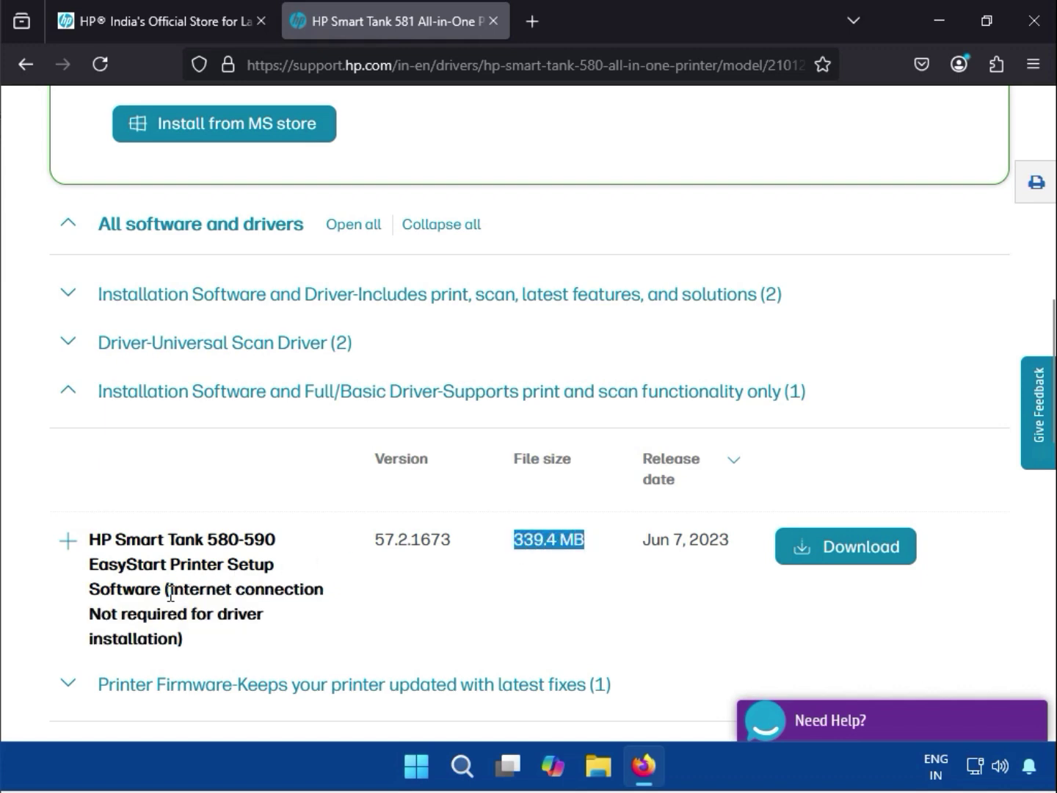
pyautogui.moveTo(174, 613); pyautogui.dragTo(174, 596)
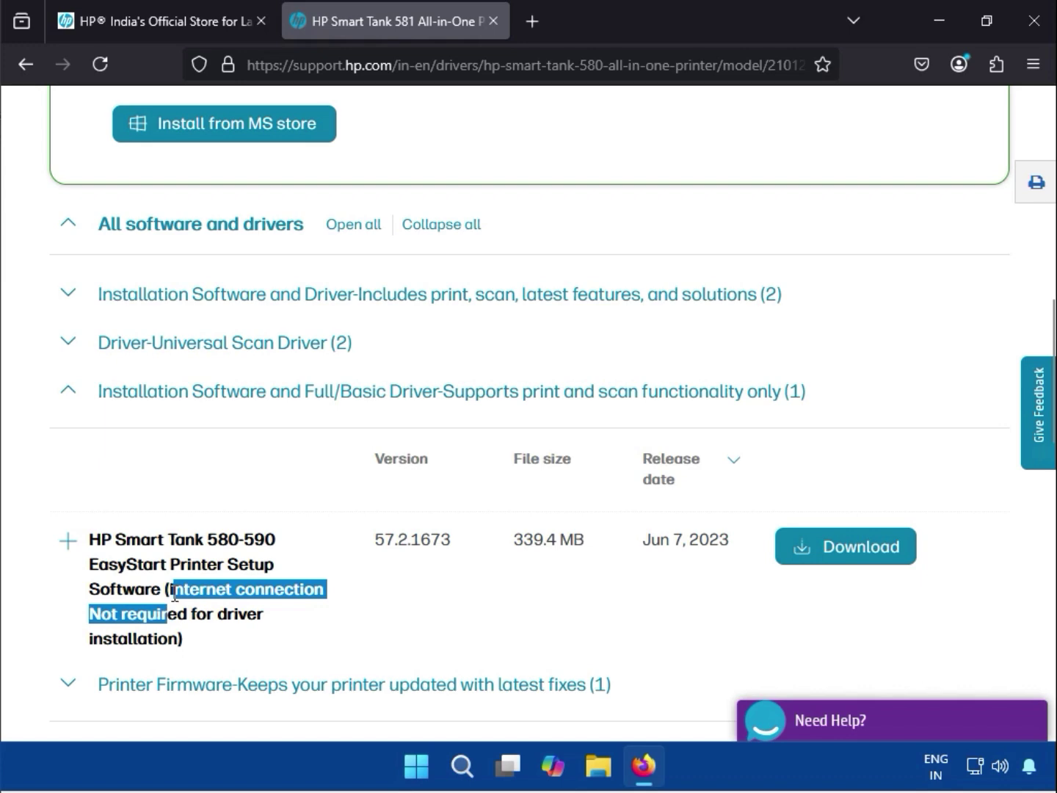
pyautogui.click(64, 393)
# Check the Universal Scan Driver, then expand Installation Software and Driver to reveal HP Easy Start.
pyautogui.click(71, 345)
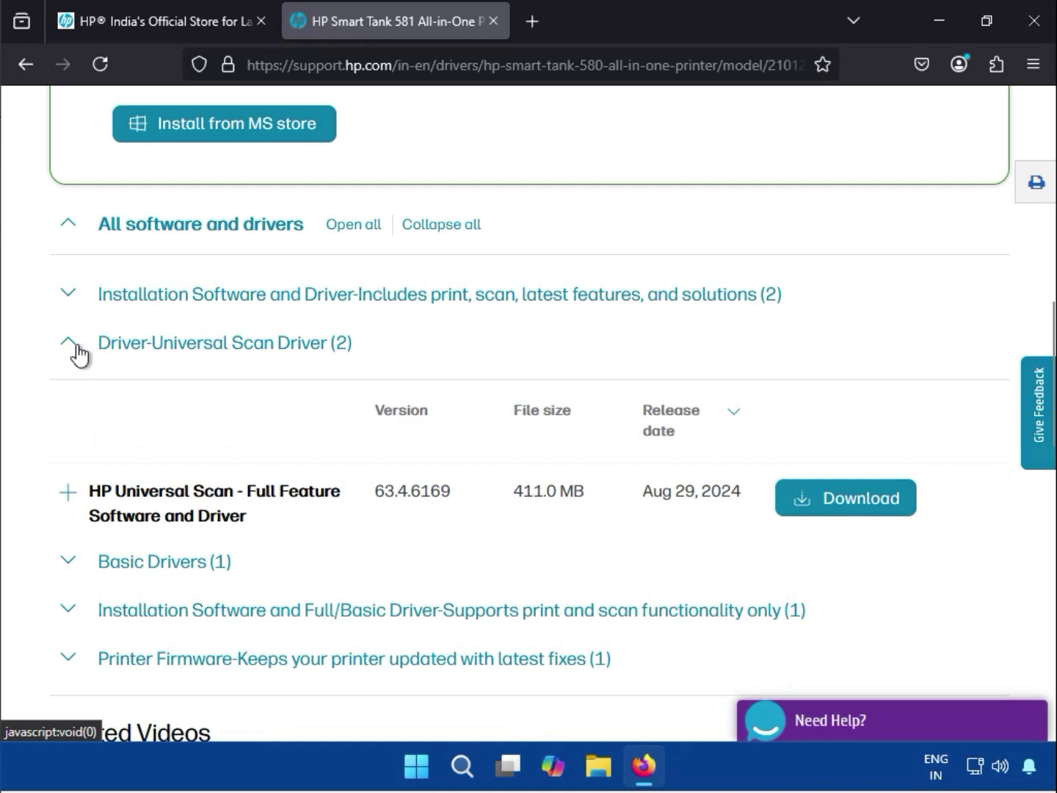
pyautogui.doubleClick(215, 493)
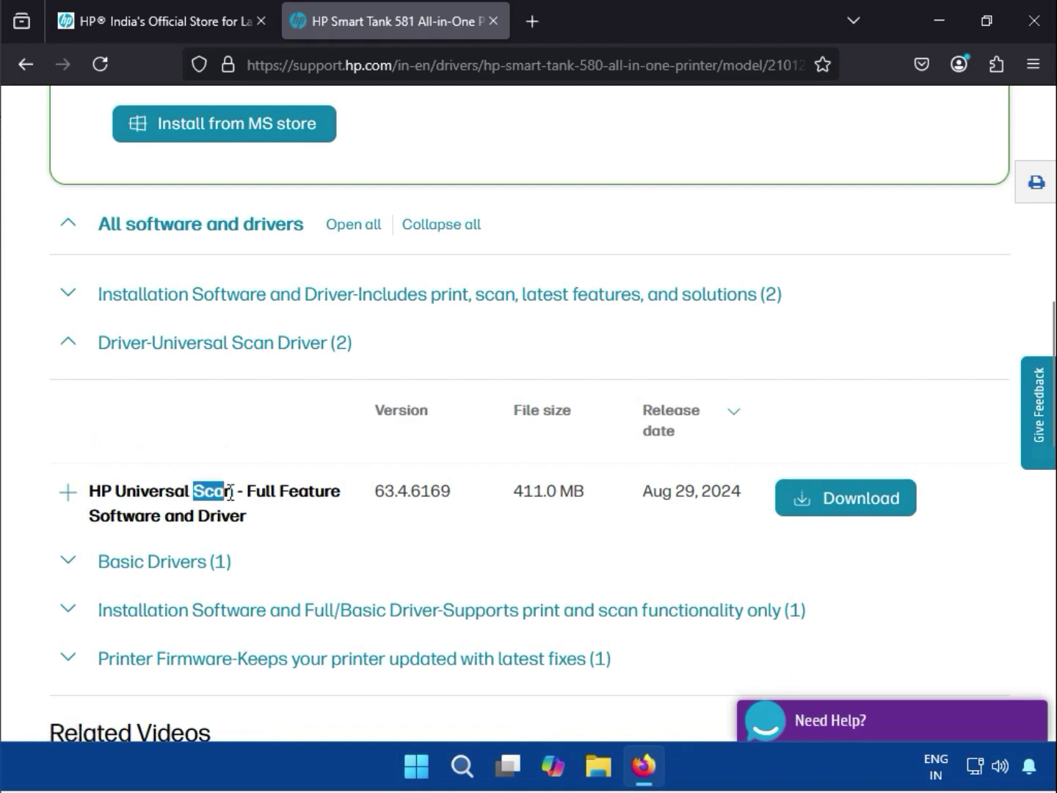
pyautogui.click(72, 344)
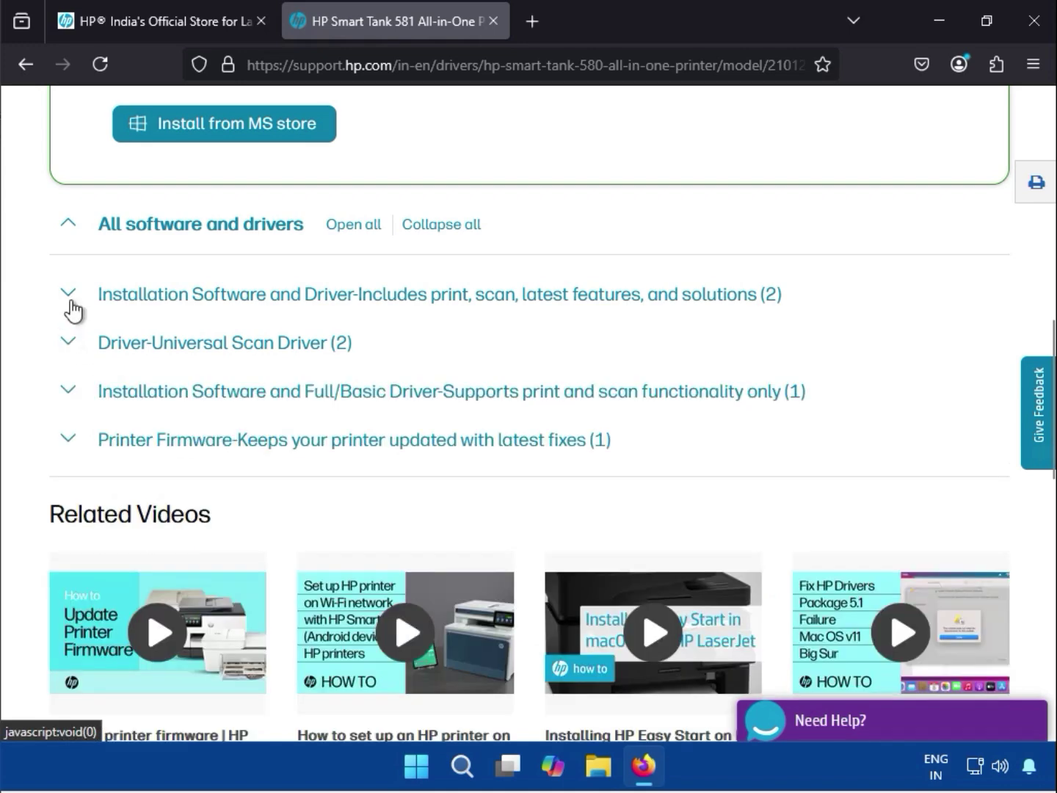
pyautogui.click(72, 297)
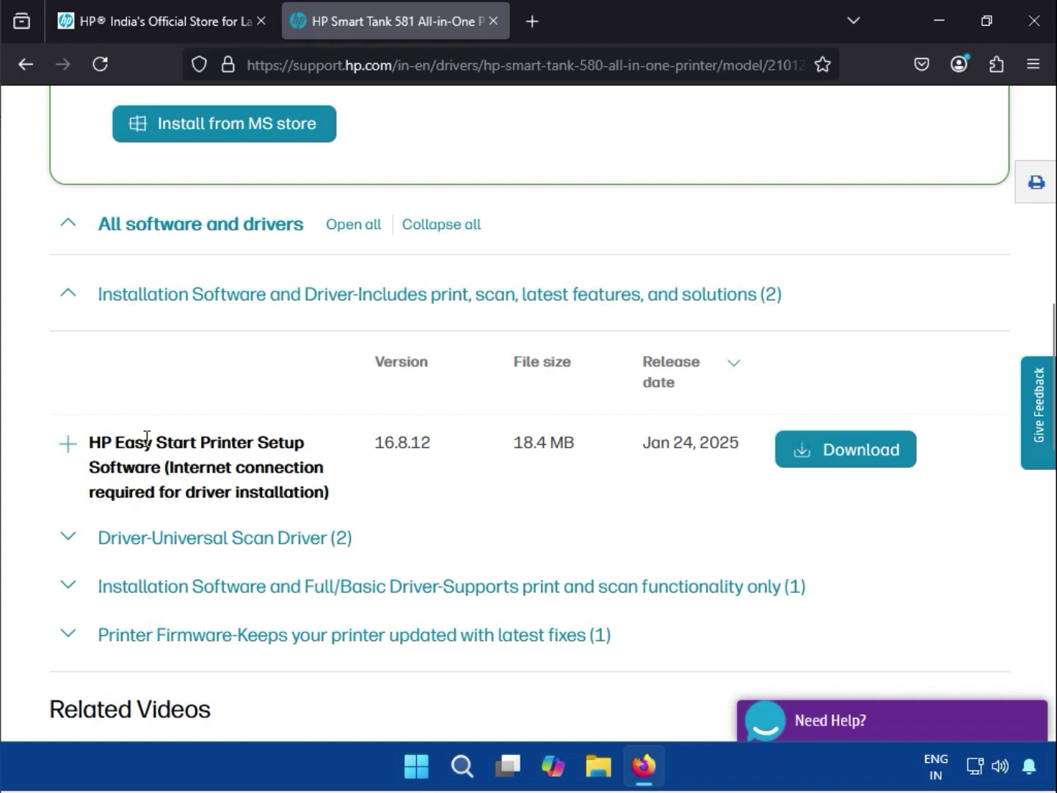
pyautogui.moveTo(199, 477); pyautogui.dragTo(307, 485)
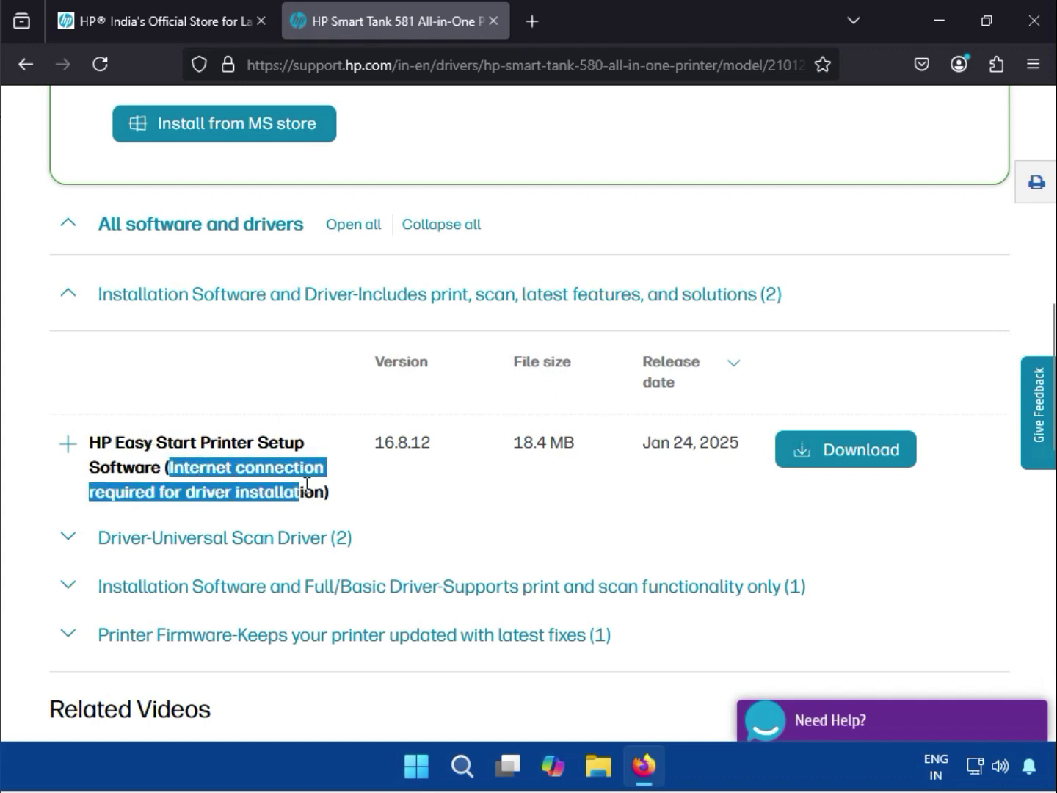
# Download the 18.4 MB HP Easy Start setup and dismiss the downloads list.
pyautogui.click(855, 463)
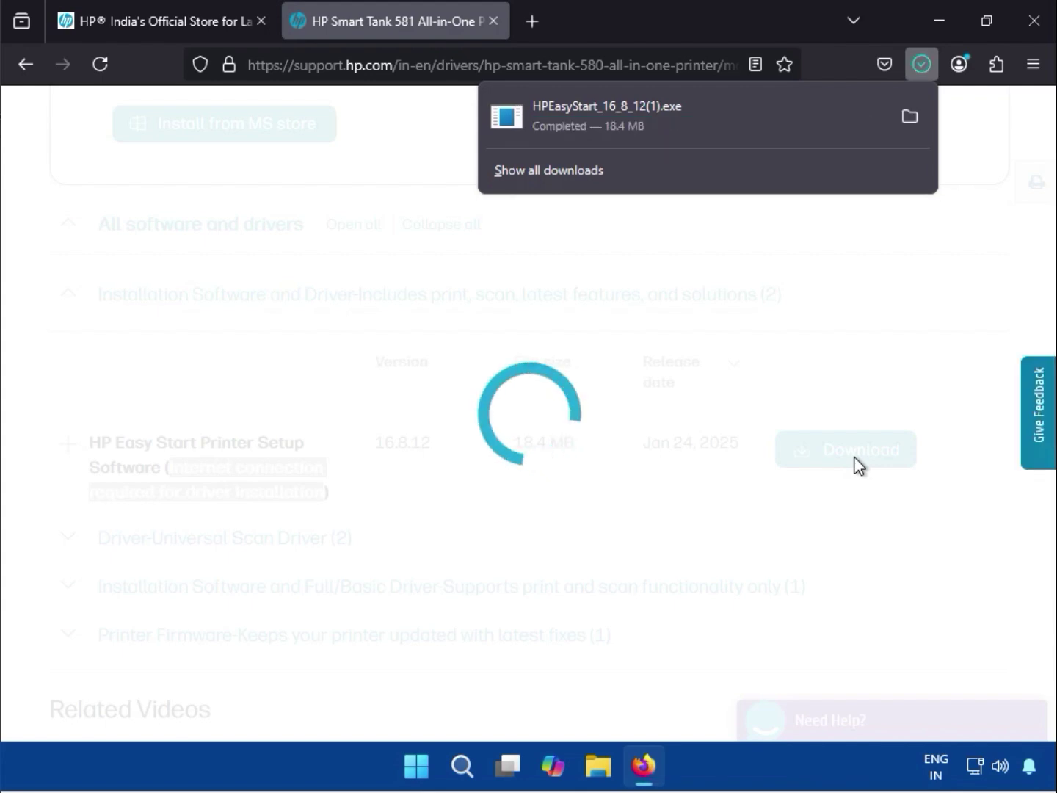
pyautogui.click(575, 122)
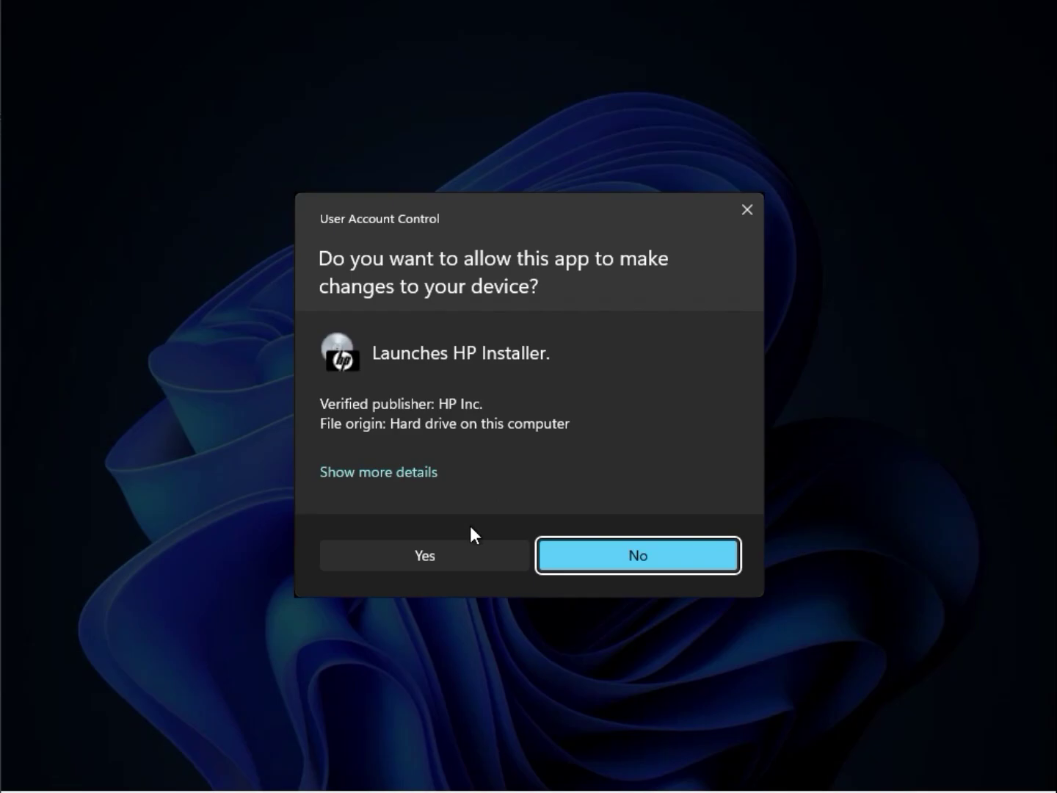
# Allow HP Installer to make changes and minimize Firefox.
pyautogui.click(461, 546)
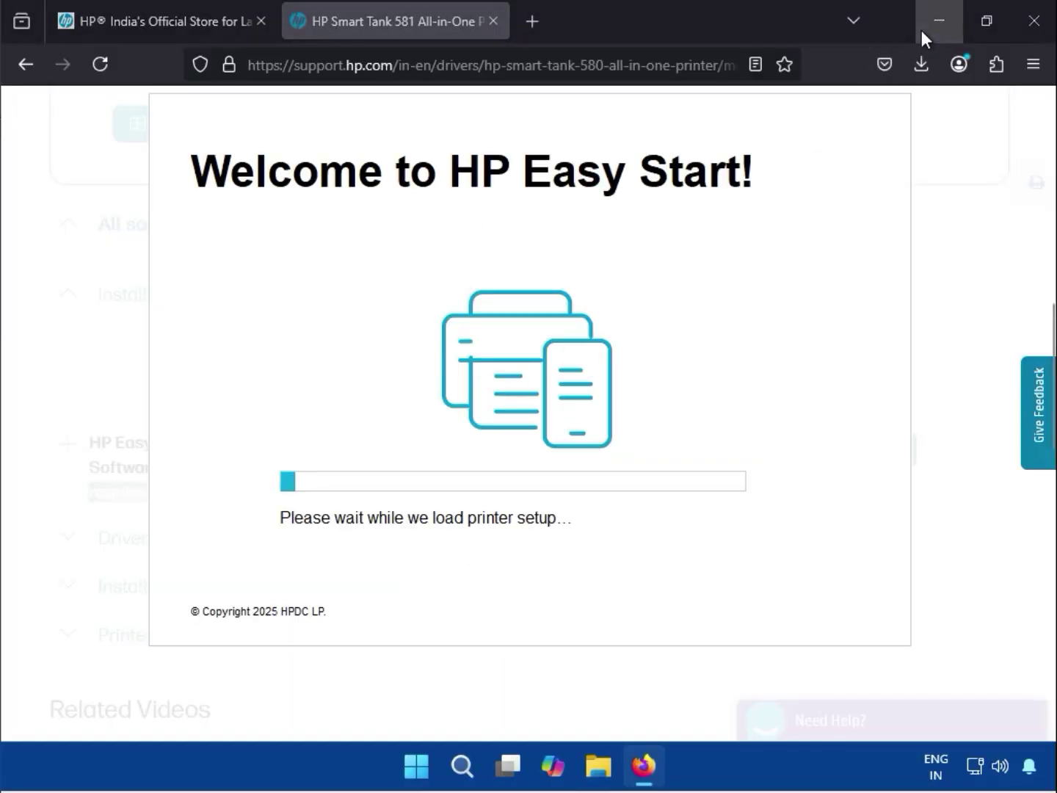
pyautogui.click(921, 30)
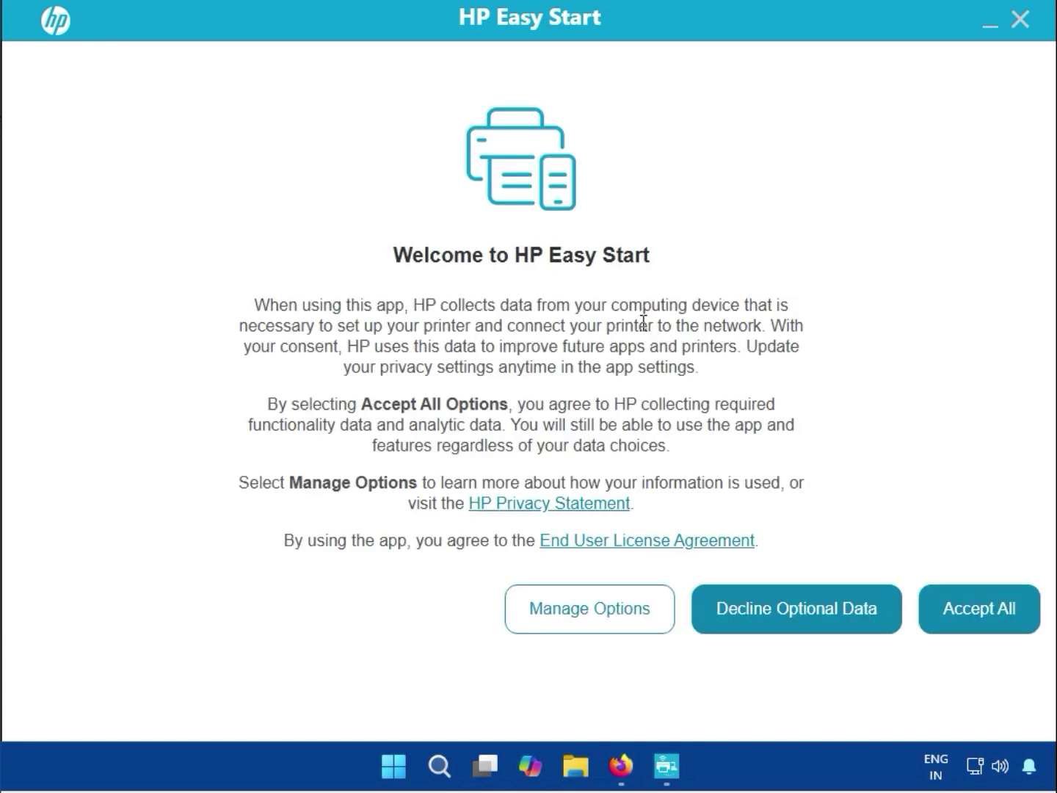
# Accept all data collection, search for printers, then settle on New USB printer.
pyautogui.click(946, 618)
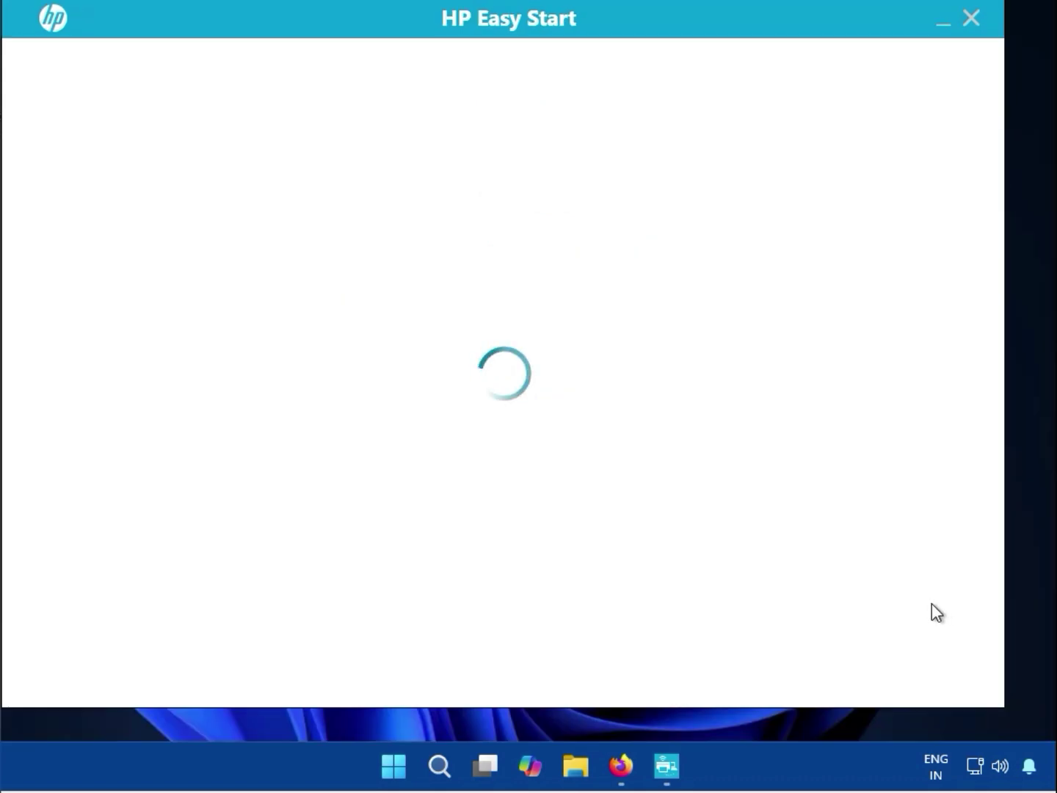
pyautogui.click(886, 611)
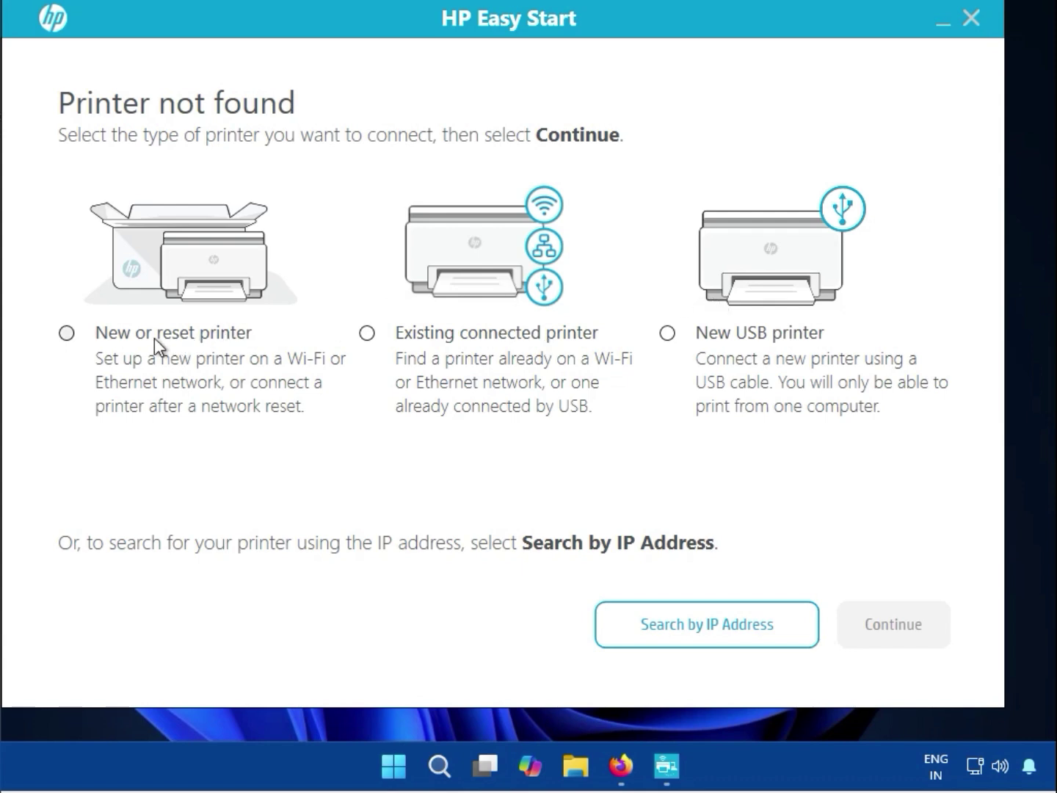
pyautogui.click(67, 334)
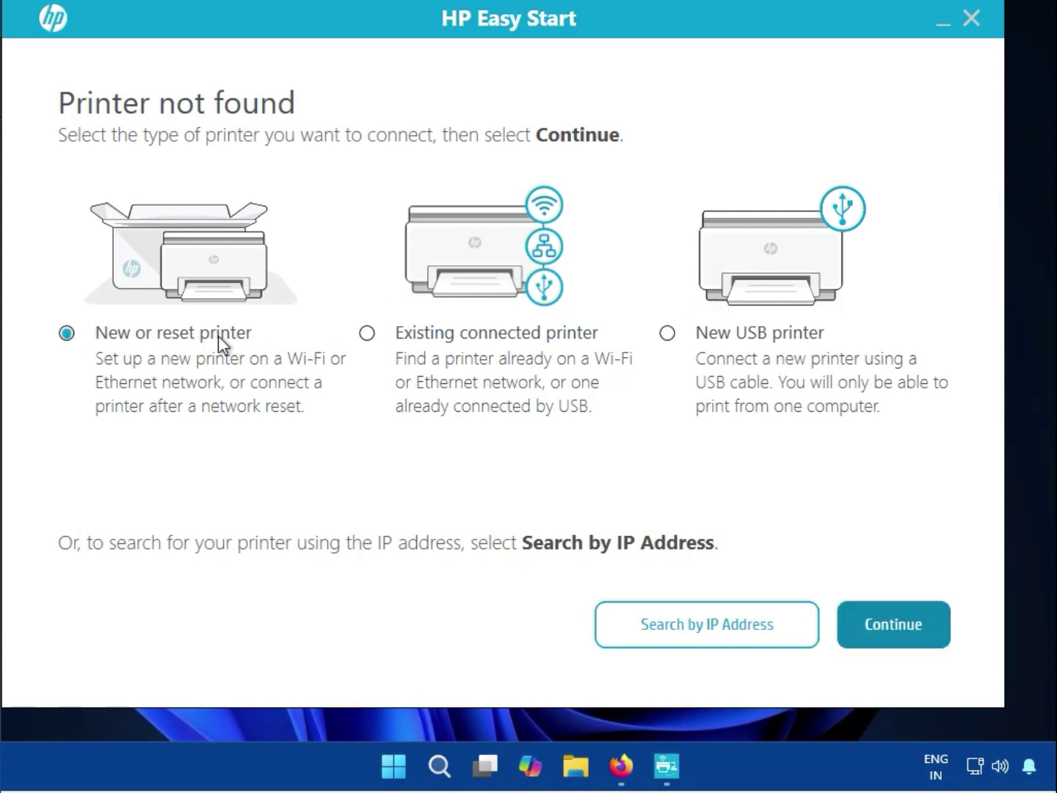
pyautogui.click(367, 334)
pyautogui.click(671, 334)
# Attempt the USB connection, dismiss the printer-not-found error, and go back to printer types.
pyautogui.click(888, 637)
pyautogui.click(885, 631)
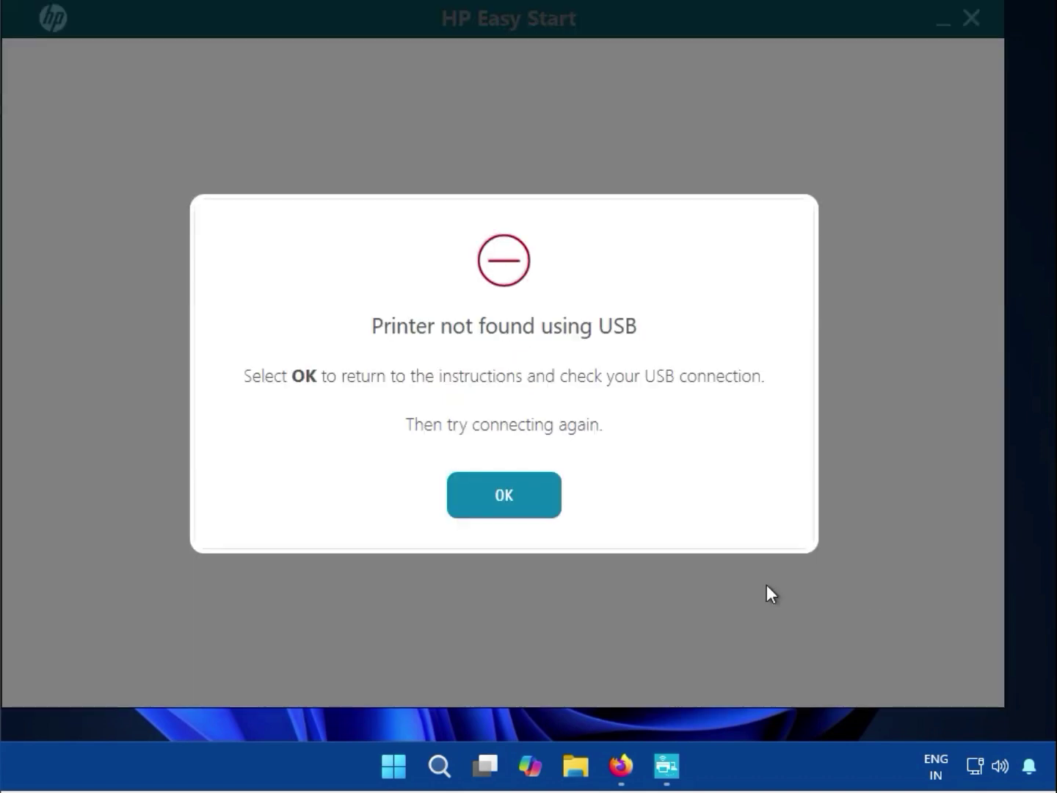
pyautogui.click(527, 495)
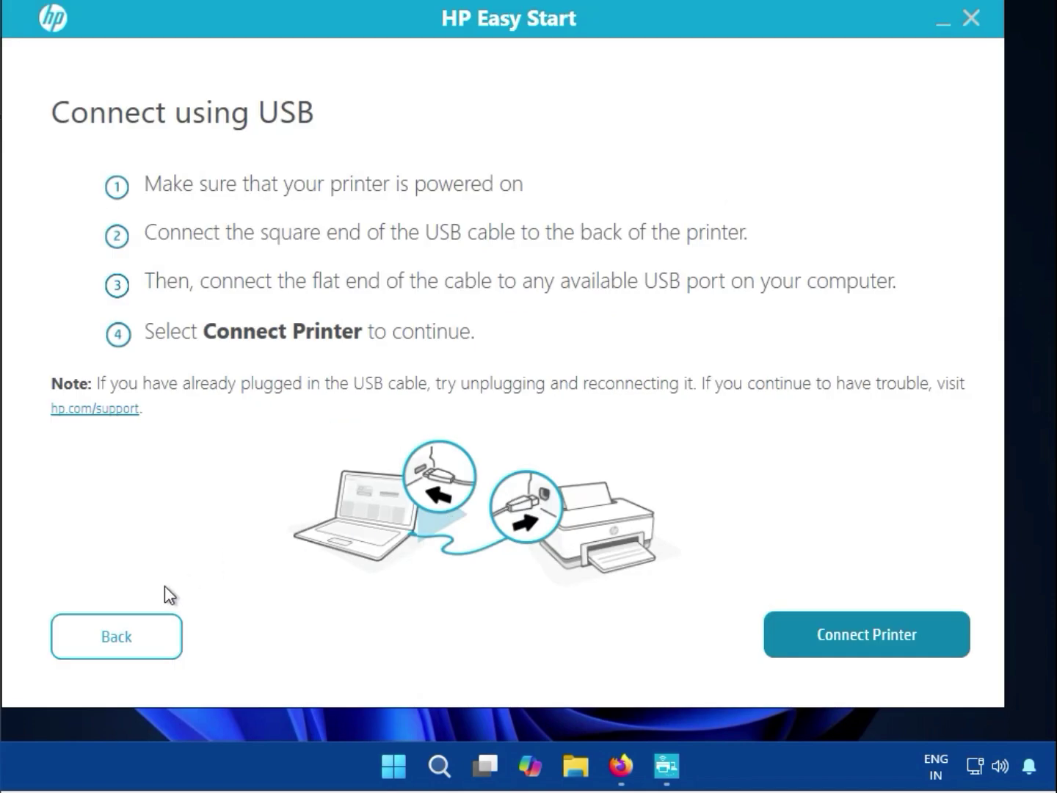
pyautogui.click(134, 621)
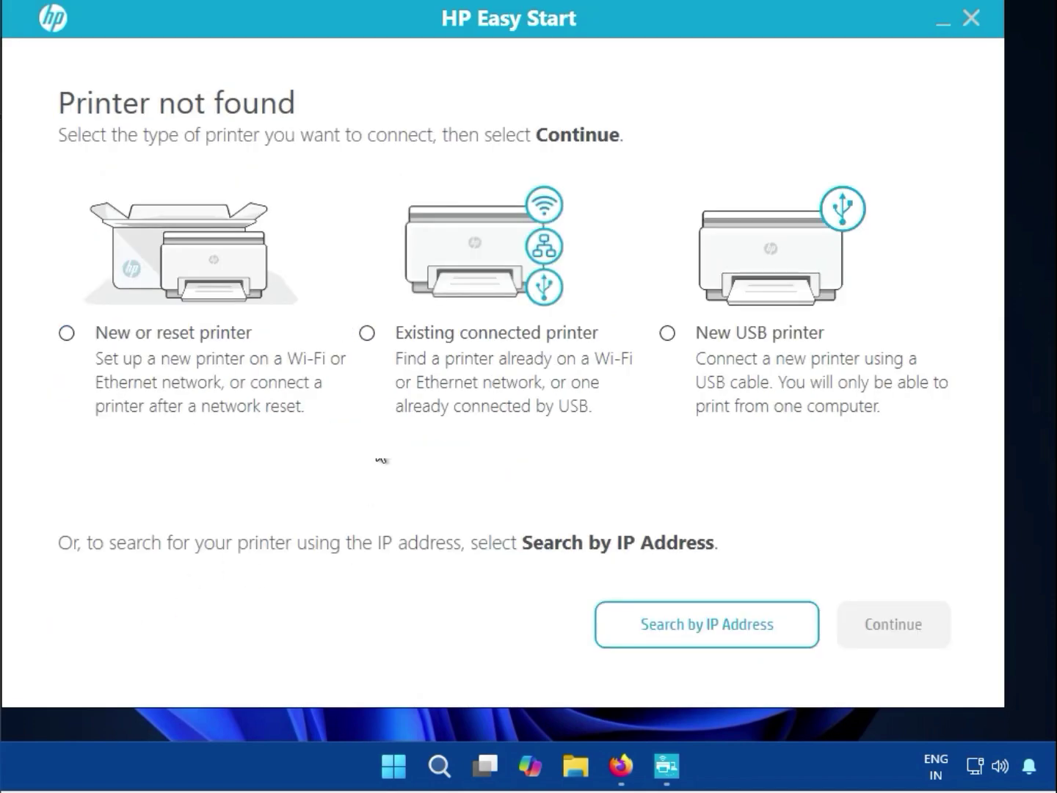
pyautogui.click(367, 333)
pyautogui.click(885, 638)
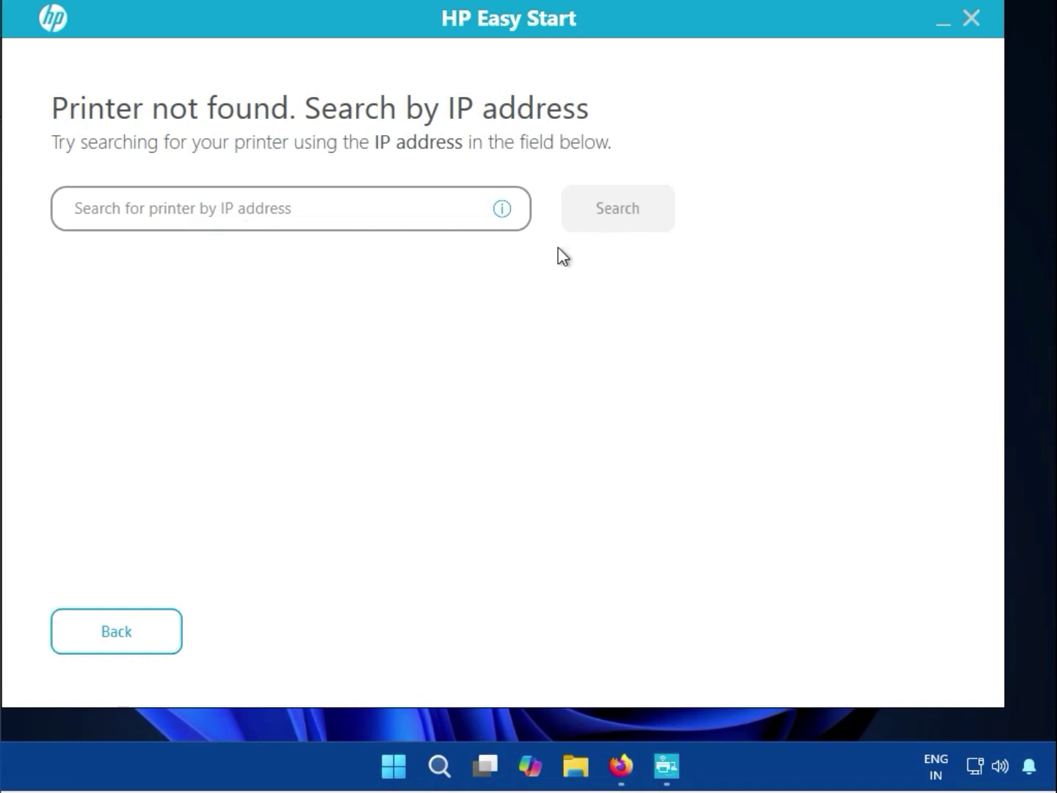
# Choose New or reset printer with a wired network connection and continue past the Ethernet instructions.
pyautogui.click(159, 633)
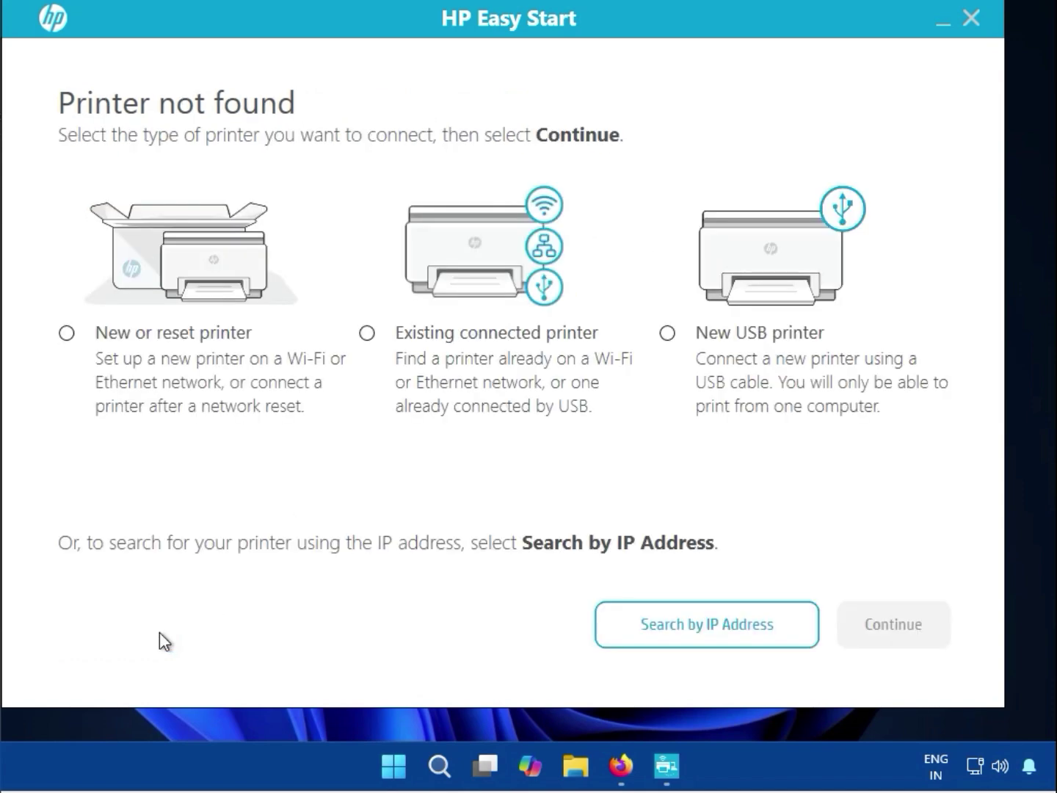
pyautogui.click(135, 359)
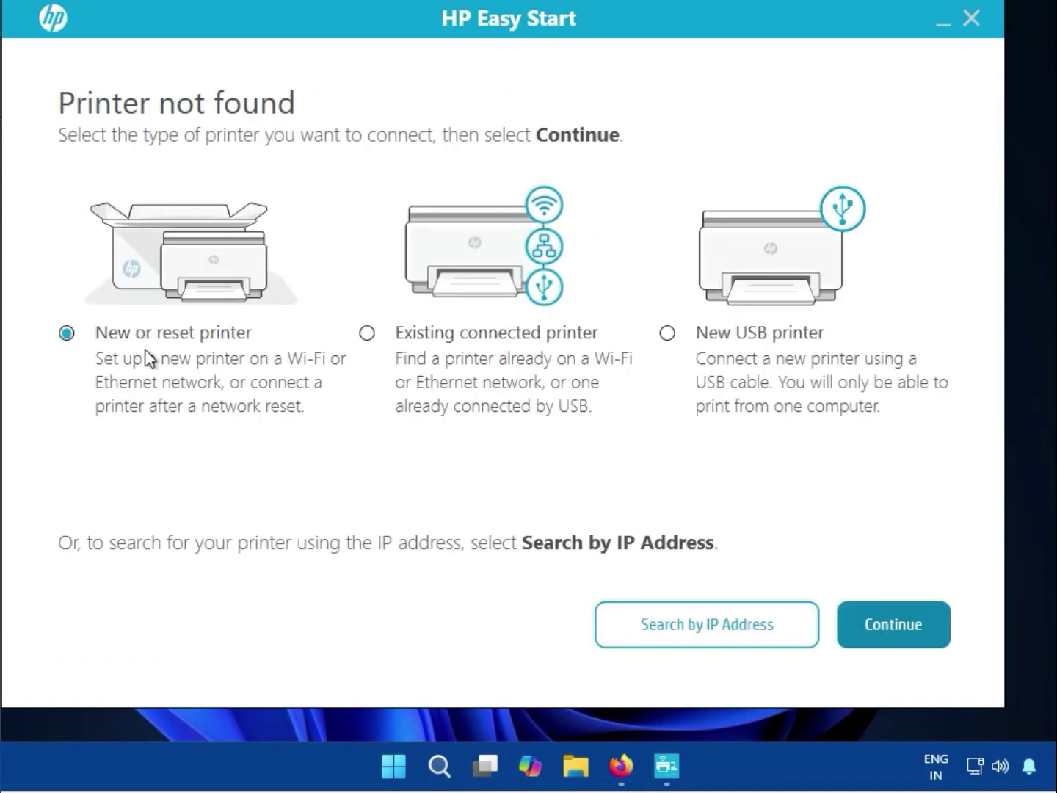
pyautogui.click(892, 629)
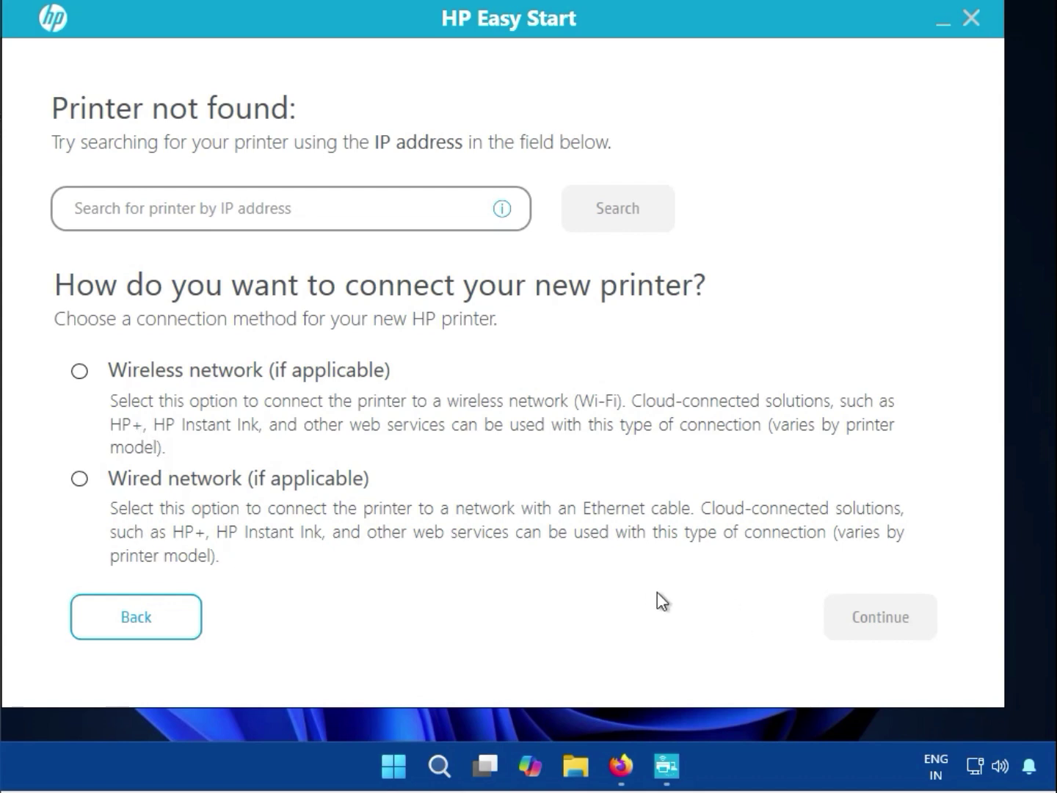
pyautogui.click(80, 475)
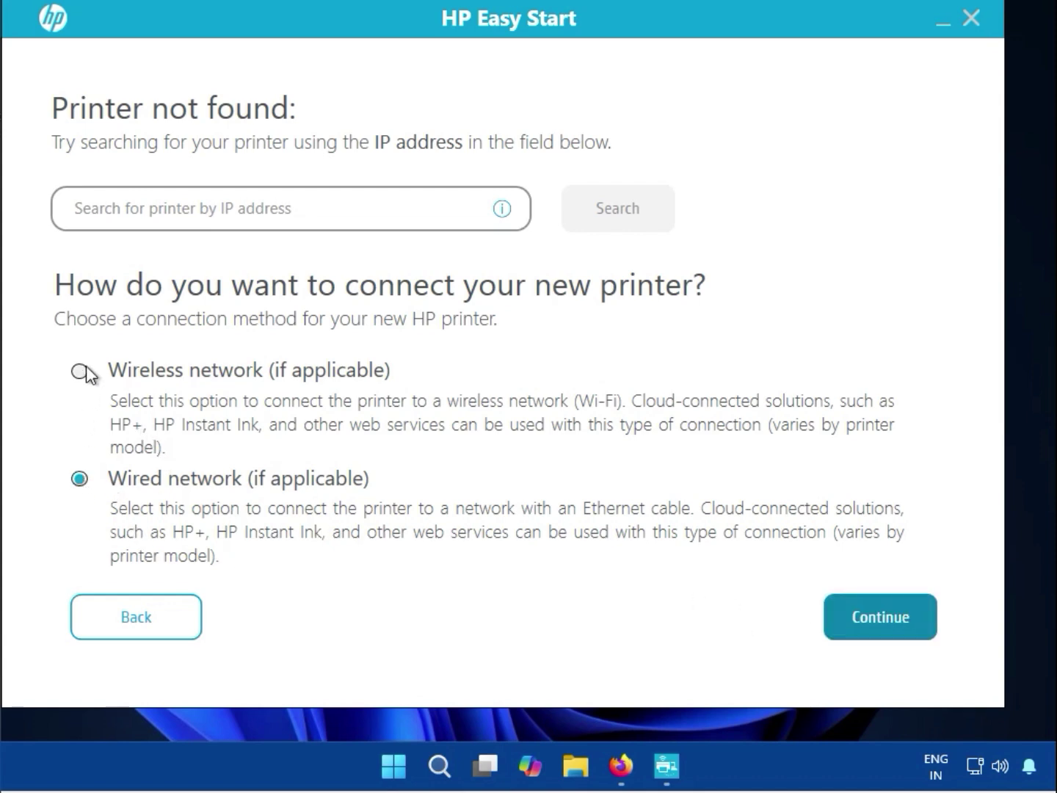
pyautogui.click(86, 366)
pyautogui.click(79, 478)
pyautogui.click(861, 617)
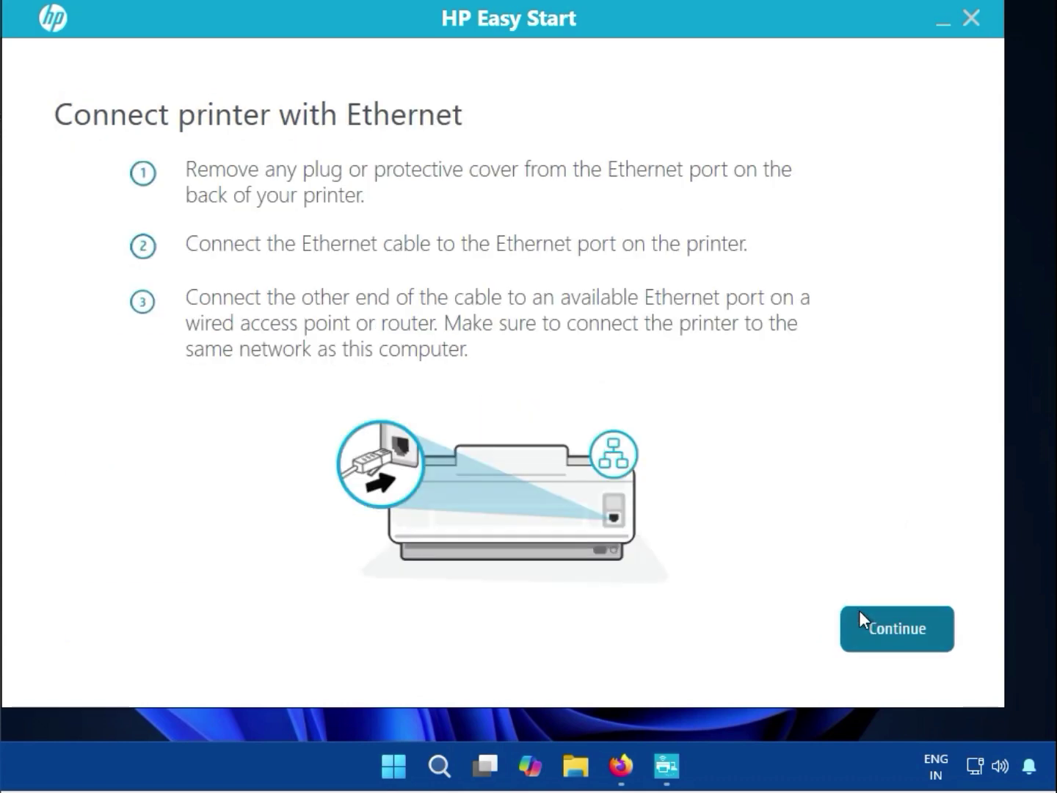
pyautogui.click(859, 611)
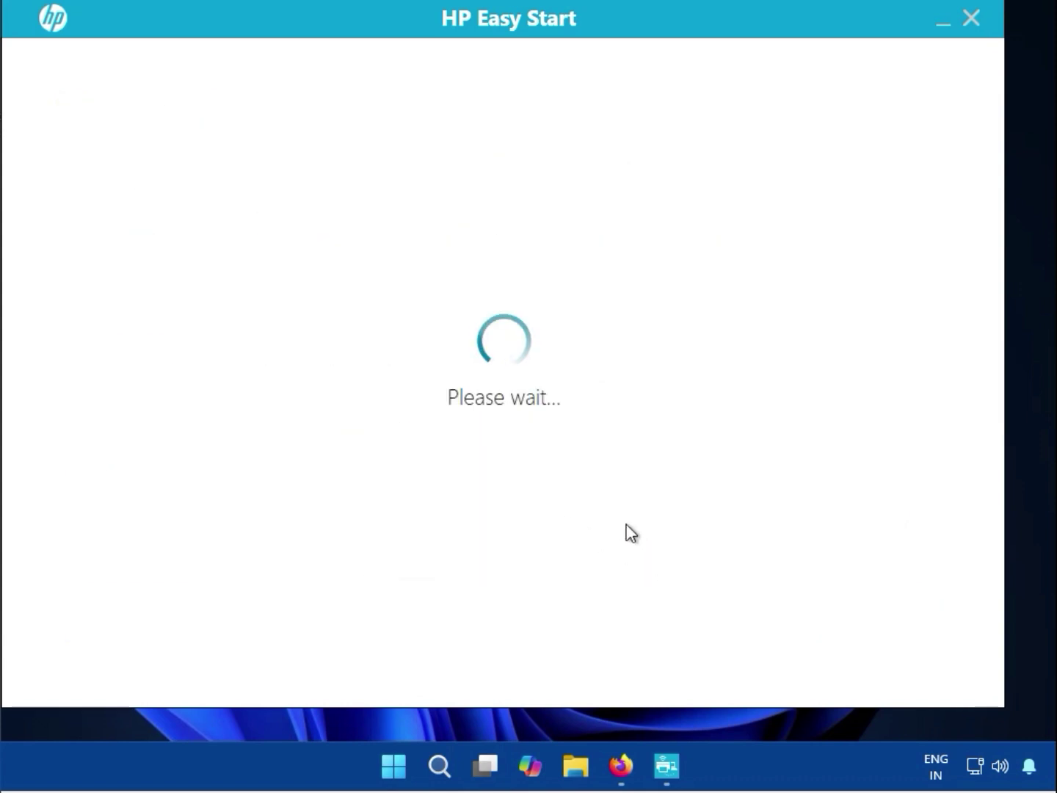